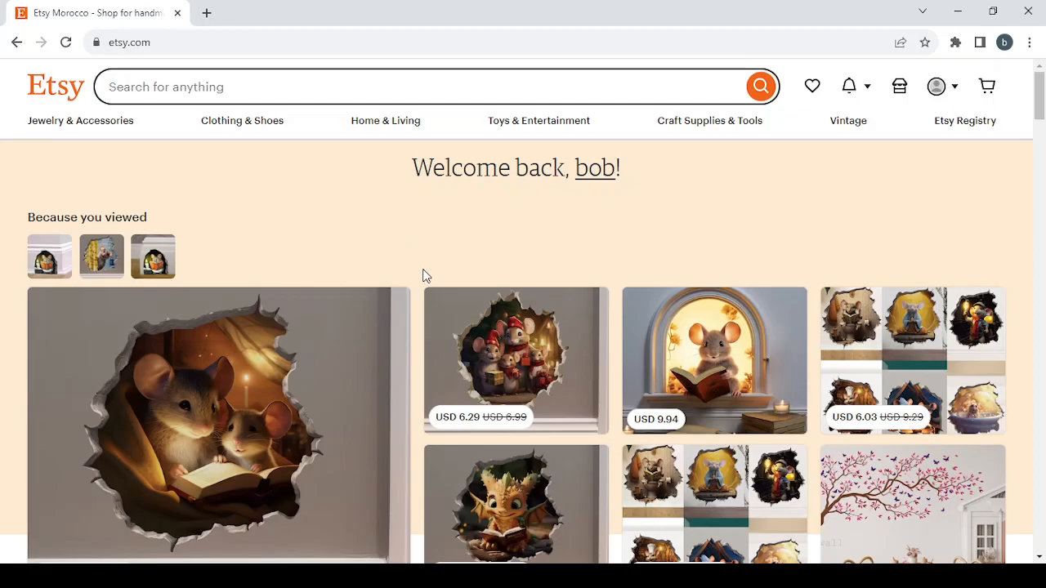
Open the Shop Manager from the Etsy home page
scroll(423, 275, down, 3)
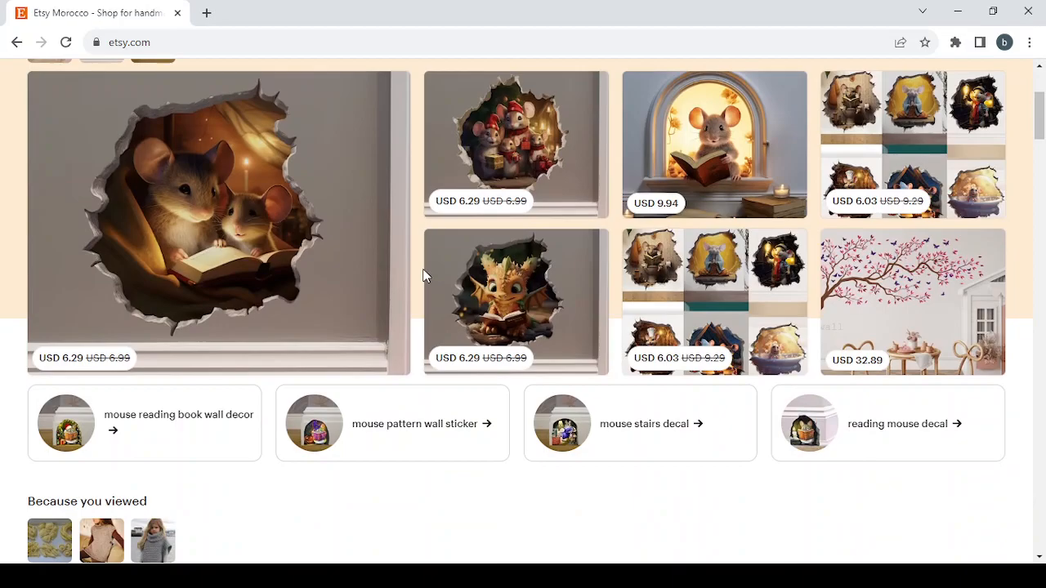
scroll(423, 275, down, 6)
scroll(423, 275, down, 6)
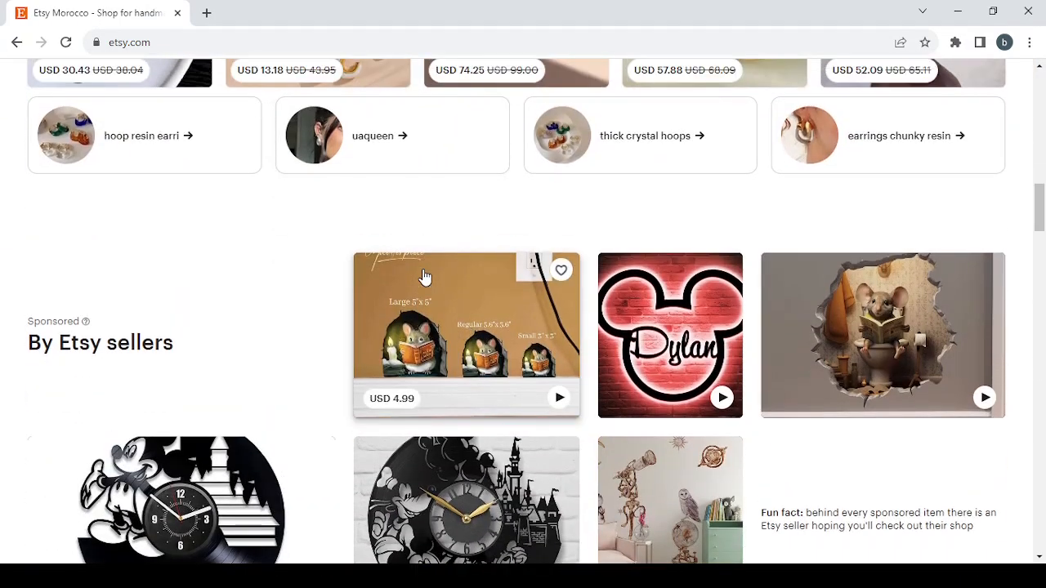
scroll(423, 275, up, 15)
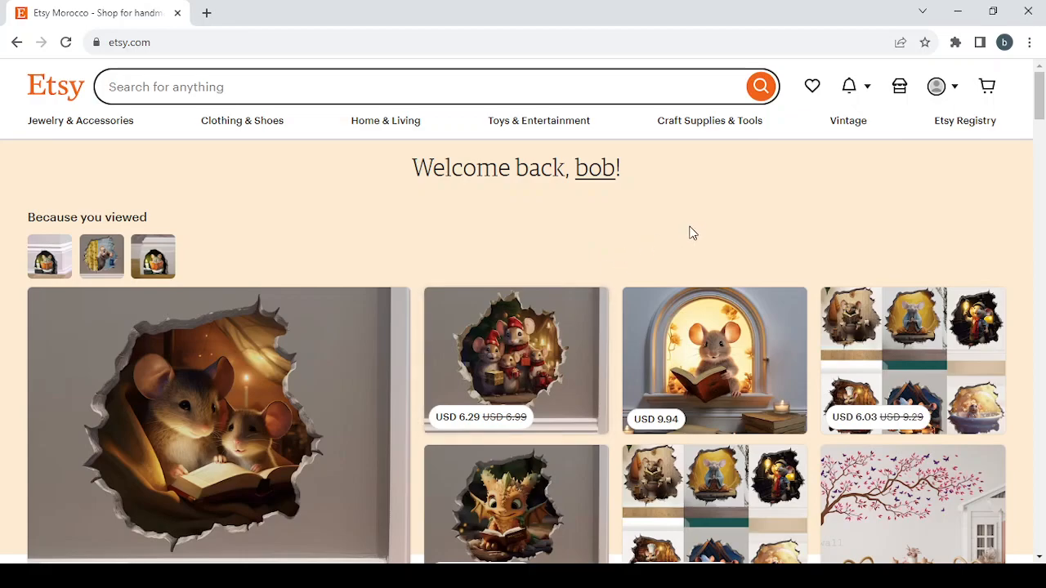
click(898, 90)
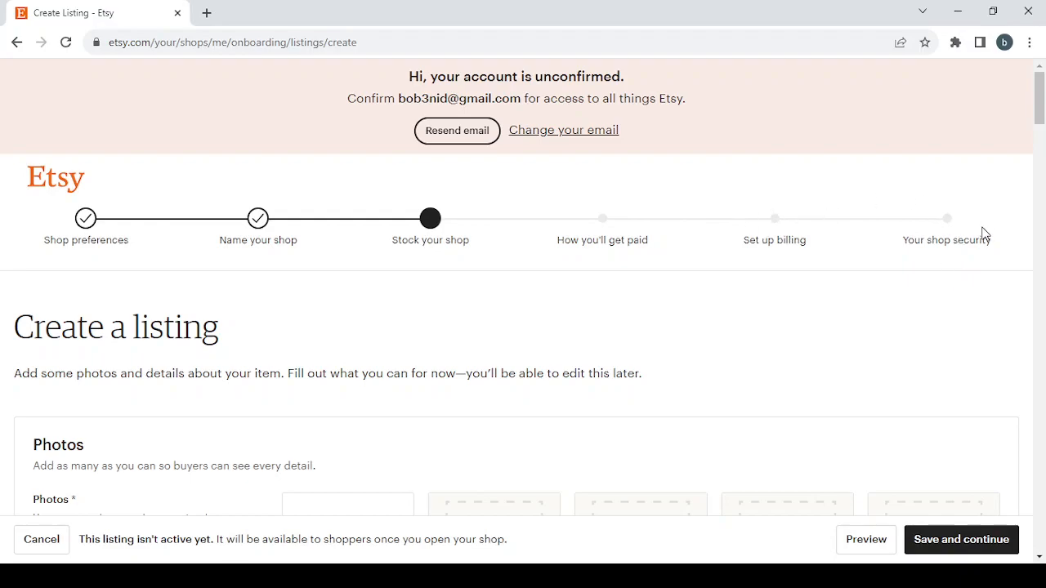
Go back to the shop preferences, set the shop currency to United States Dollar and save
click(84, 221)
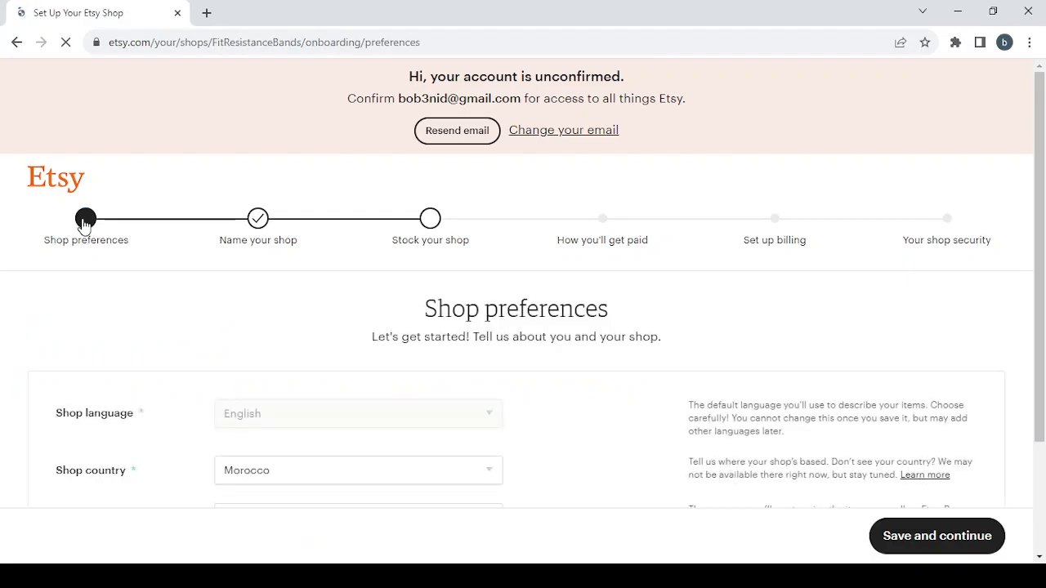
scroll(232, 321, down, 2)
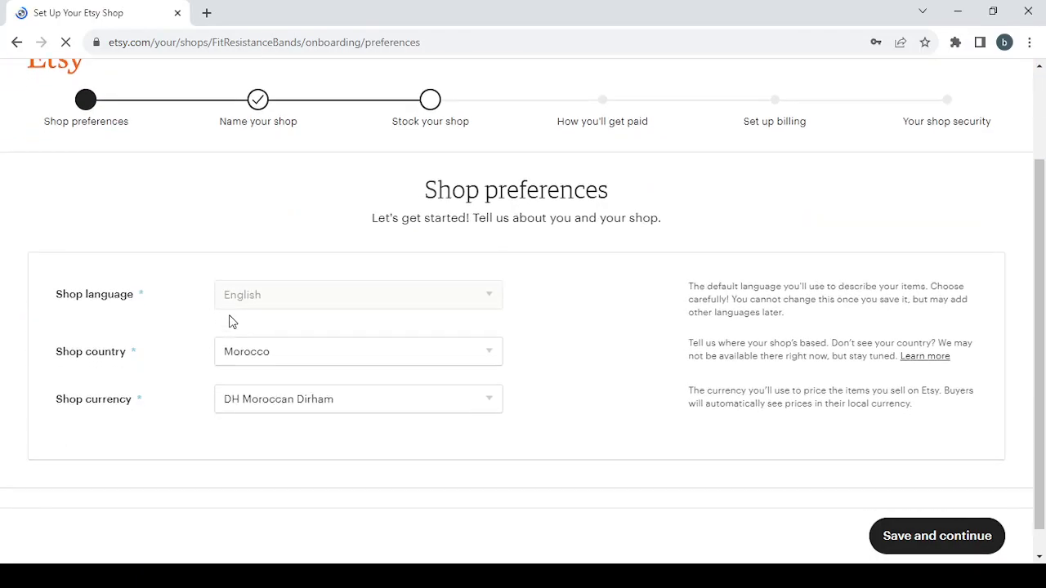
click(302, 408)
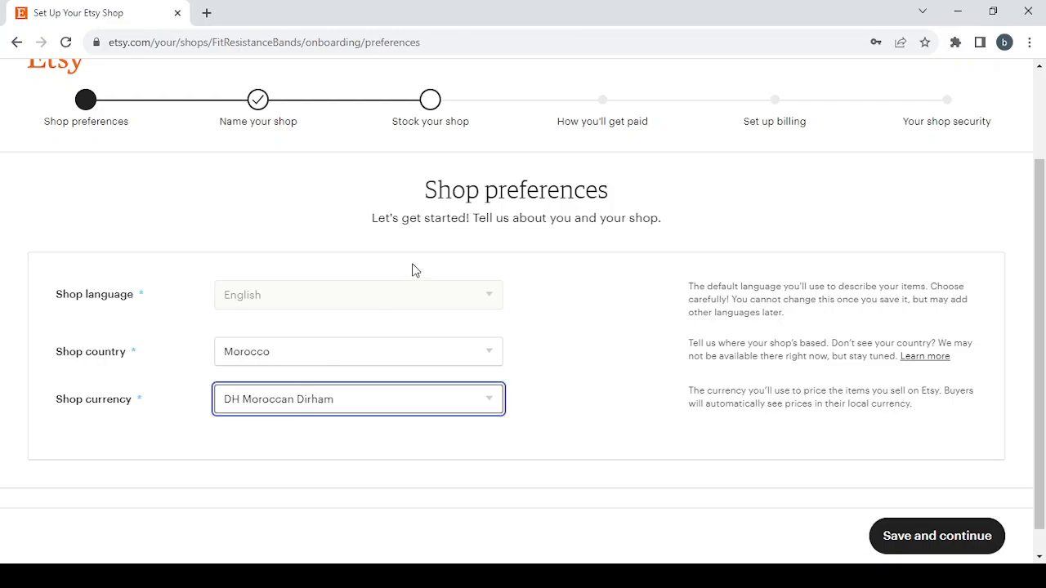
click(401, 133)
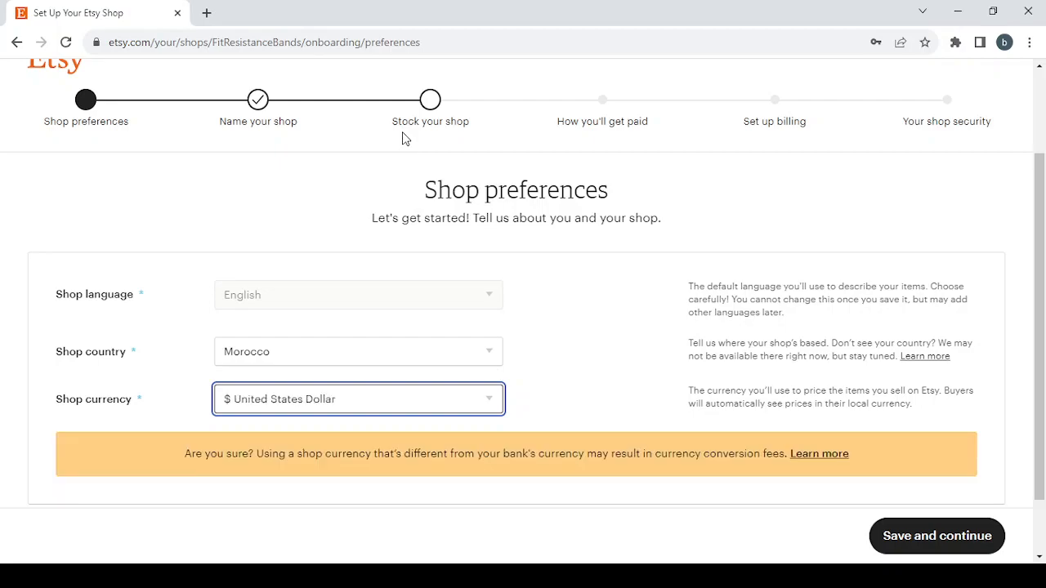
click(944, 535)
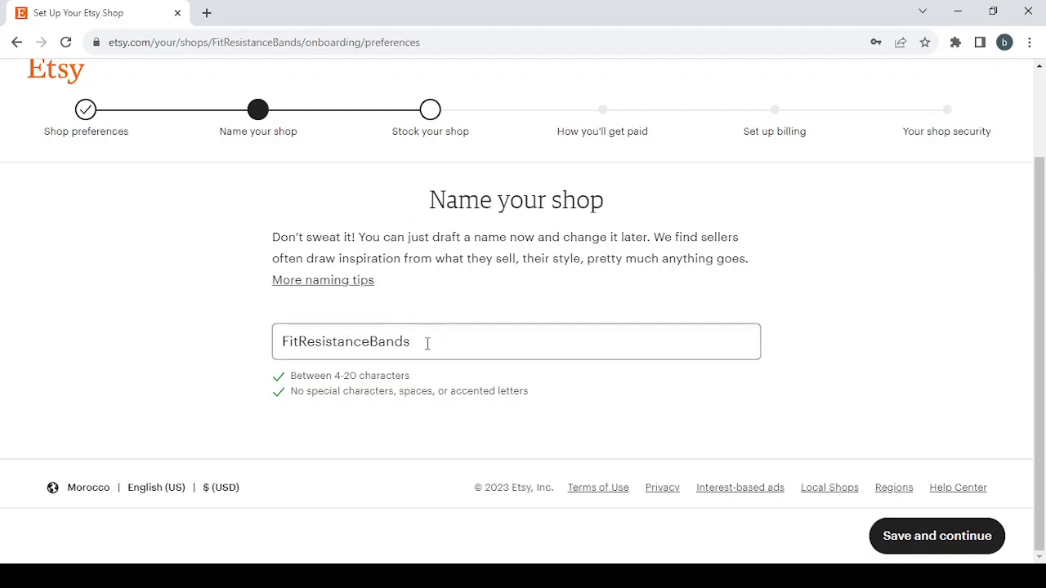
Replace the existing shop name with DigitalArtPrints, written without spaces
drag(415, 343, 208, 331)
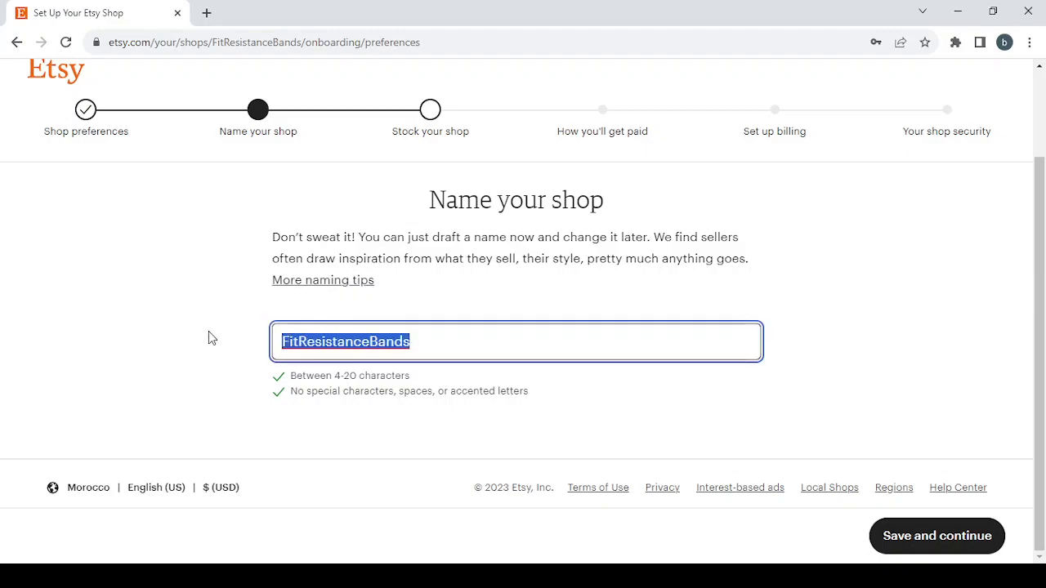
key(BackSpace)
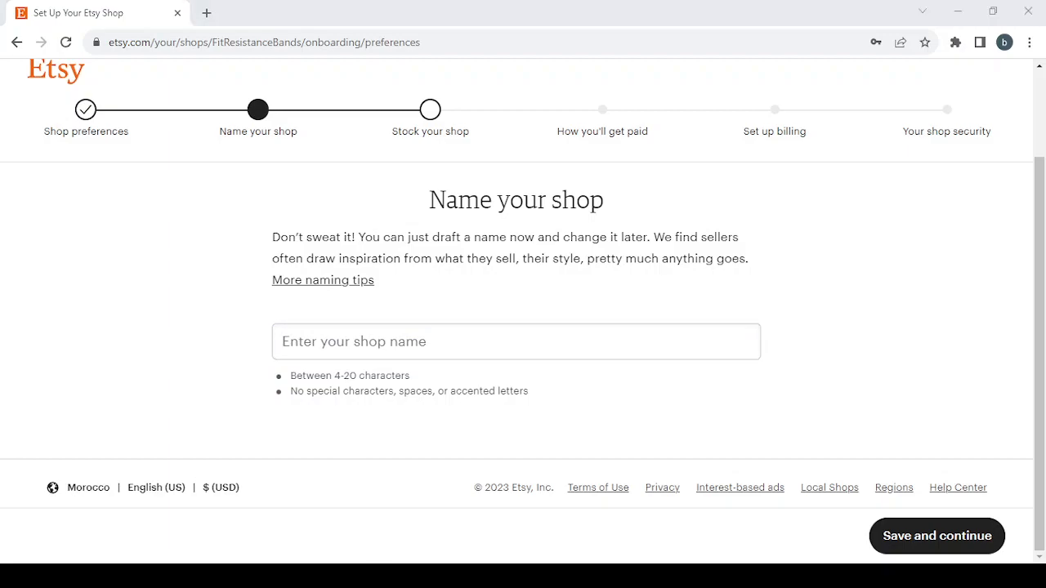
click(325, 342)
click(219, 335)
click(318, 343)
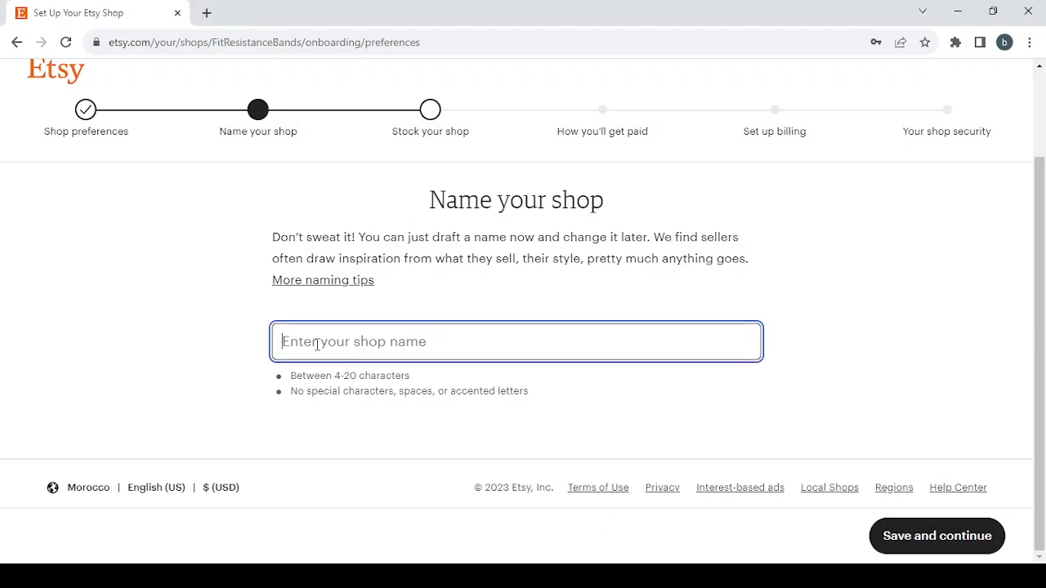
text(Digital Art Prints)
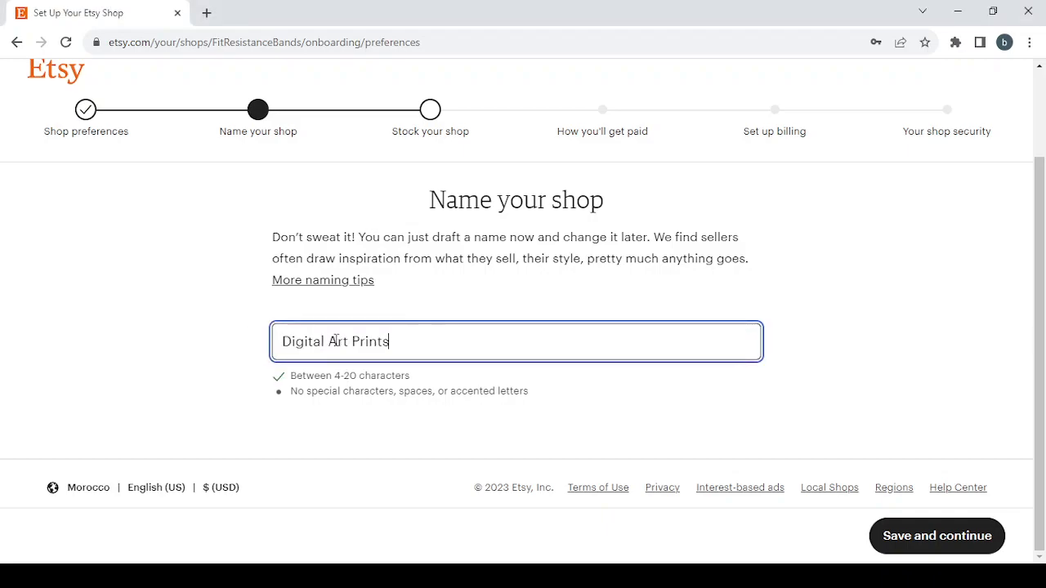
key(BackSpace)
click(349, 340)
key(BackSpace)
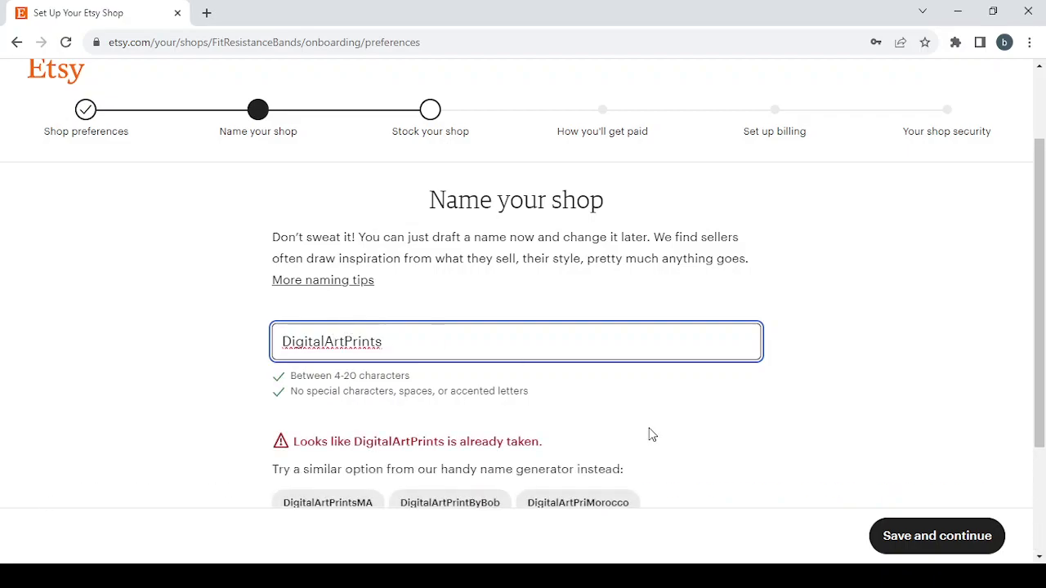
Try 1 as a suffix for the shop name, change the name to DigitalArtPrints2 and save it
scroll(740, 441, down, 2)
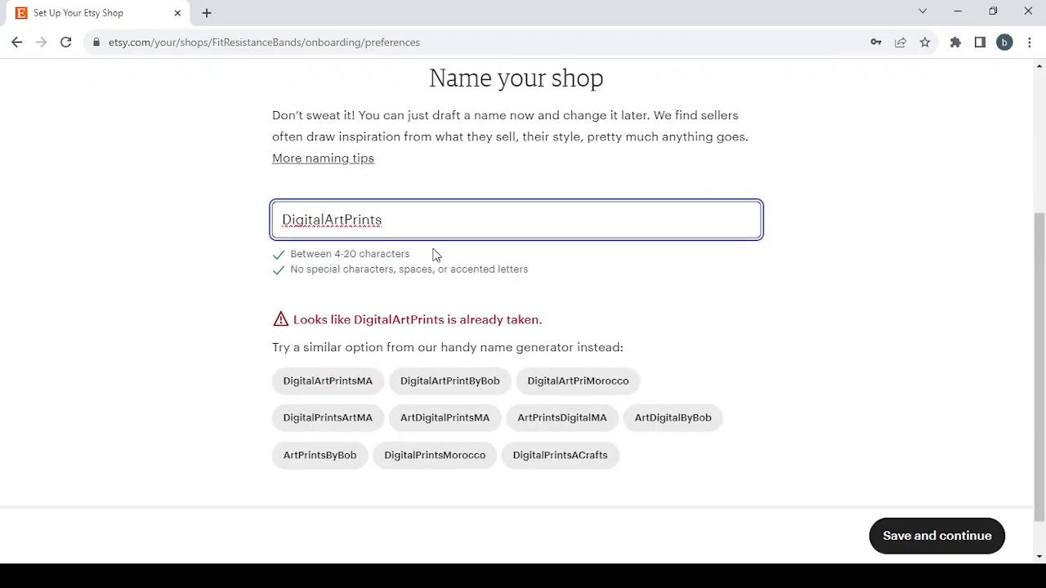
click(399, 218)
text(1)
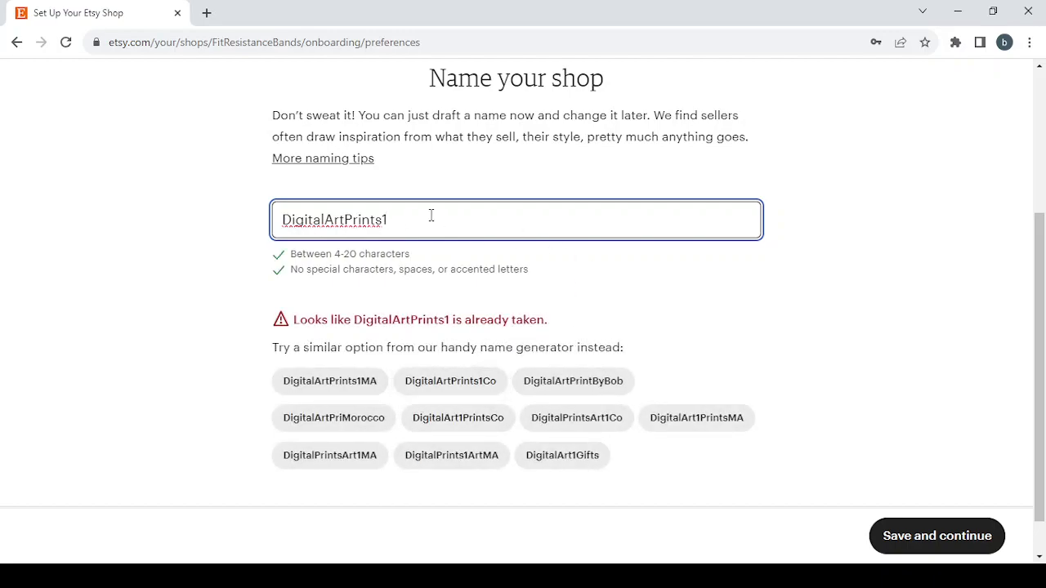
key(BackSpace)
text(2)
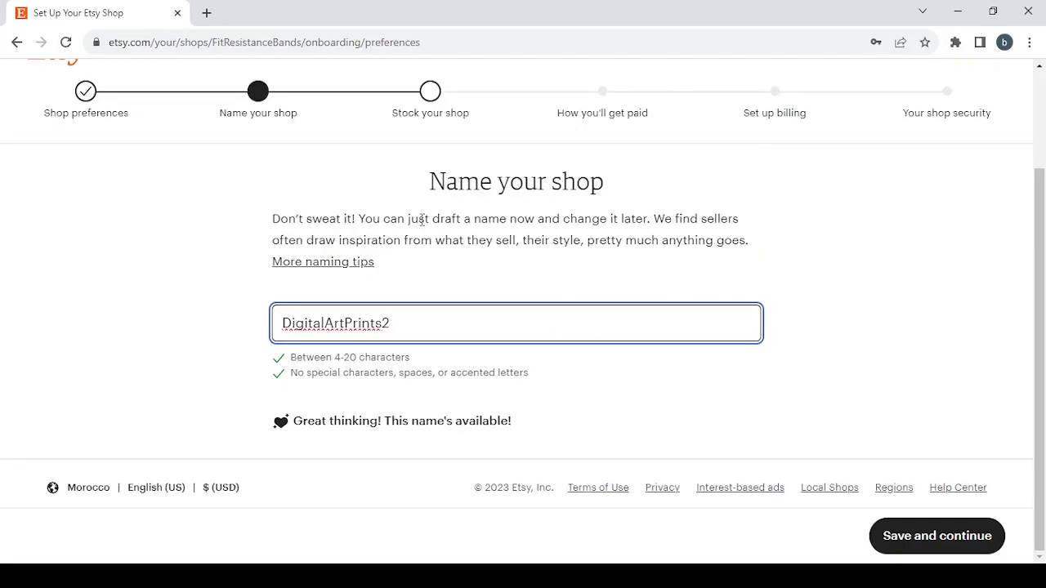
click(921, 550)
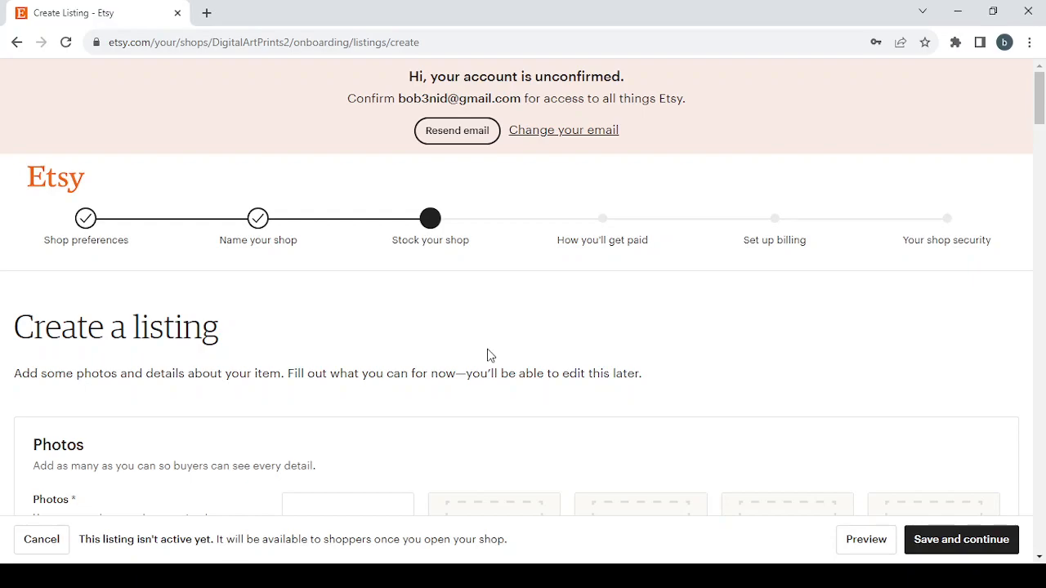
Try to save the blank listing and inspect the flagged Photos, Inventory, Listing details and Shipping sections
click(965, 546)
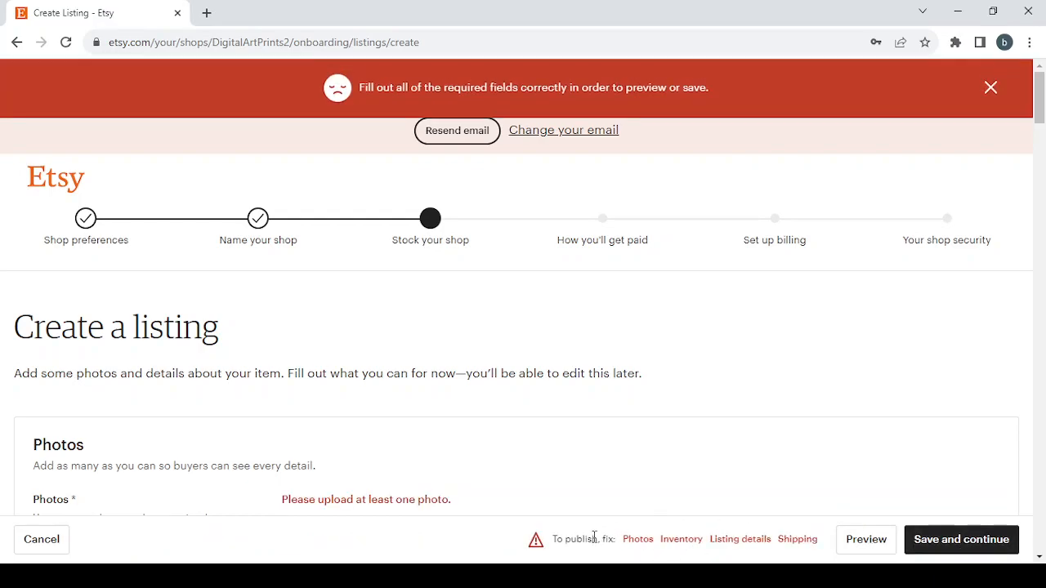
click(637, 541)
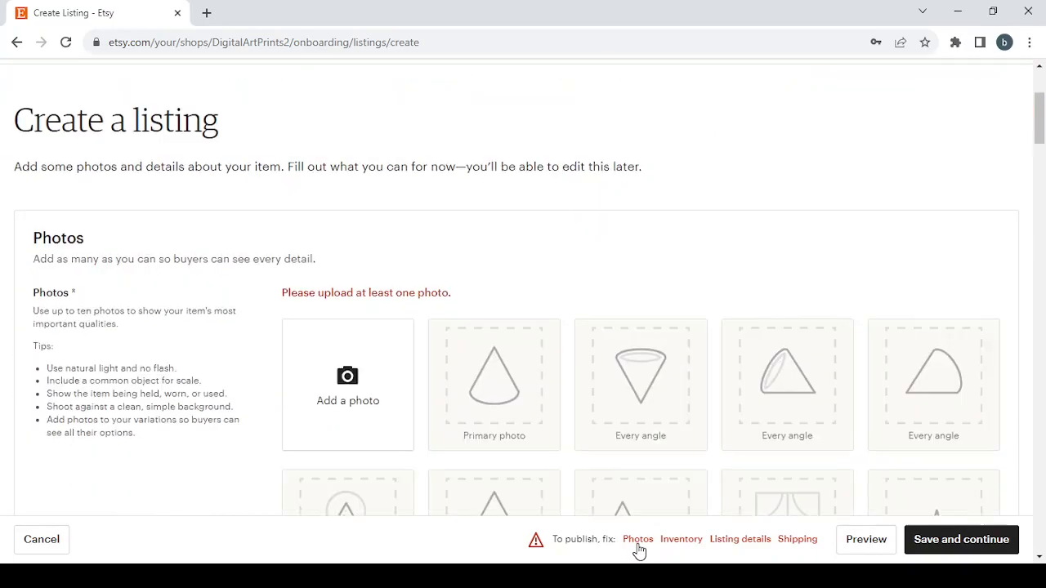
click(681, 541)
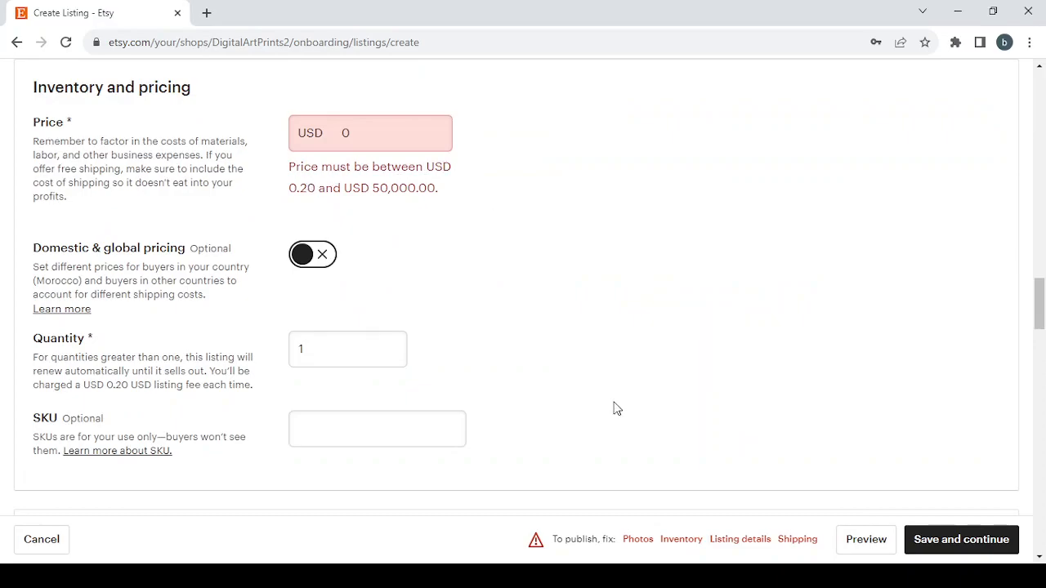
click(755, 543)
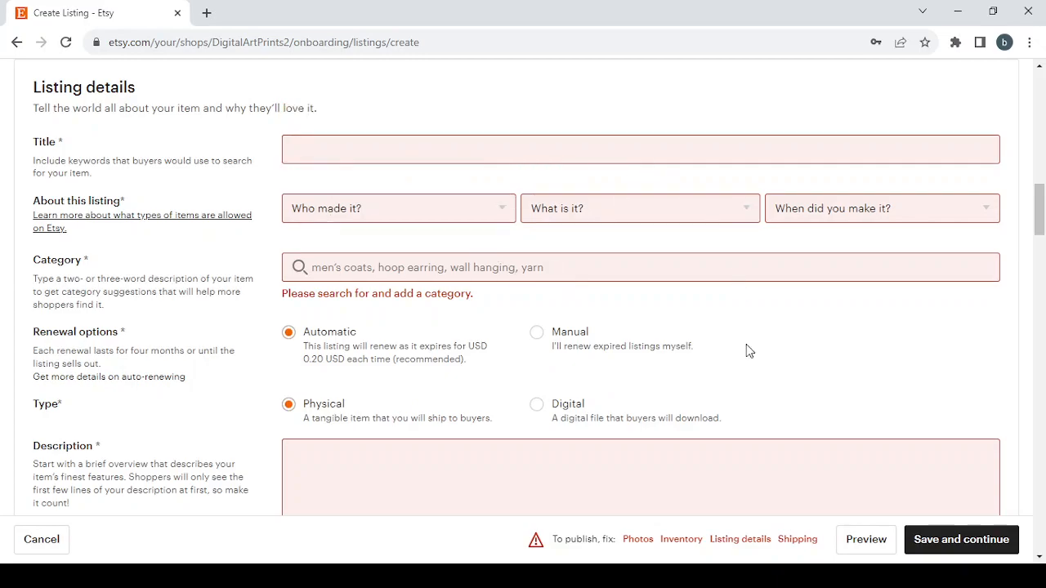
click(799, 541)
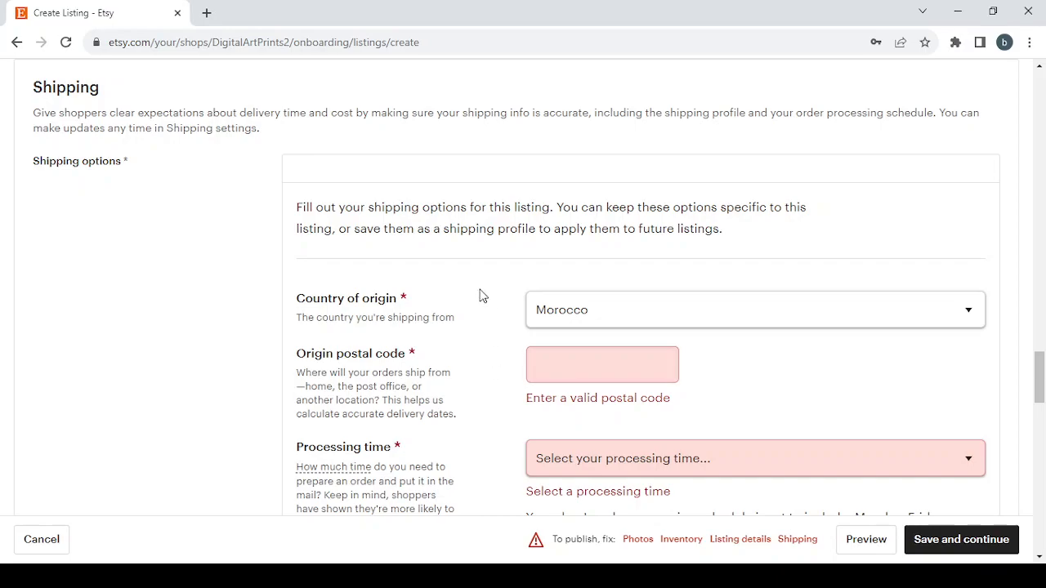
scroll(480, 296, down, 7)
scroll(481, 295, up, 6)
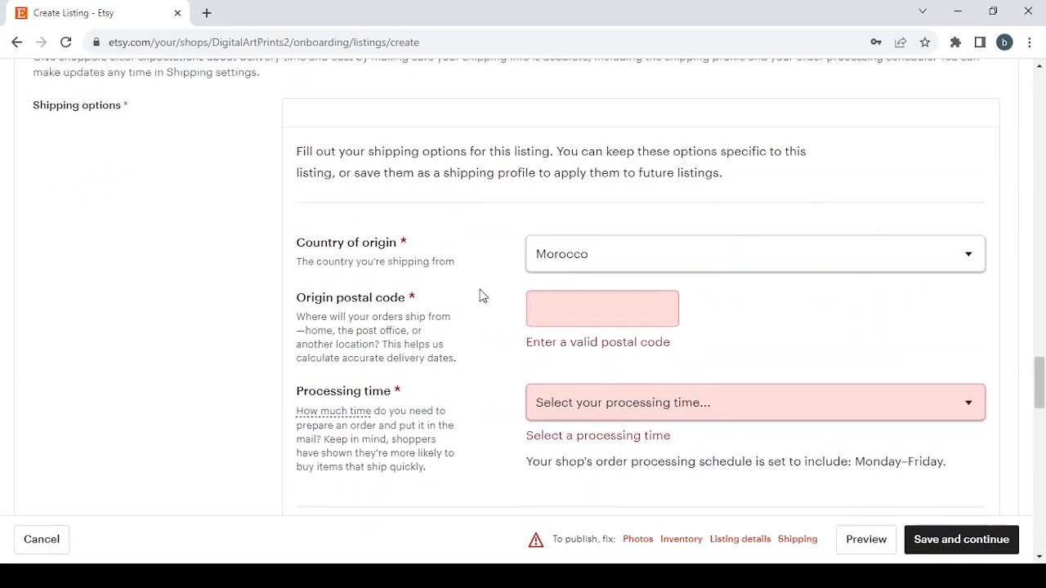
Examine the listing's photo slots and tips and the guidance for adding a product video
click(638, 540)
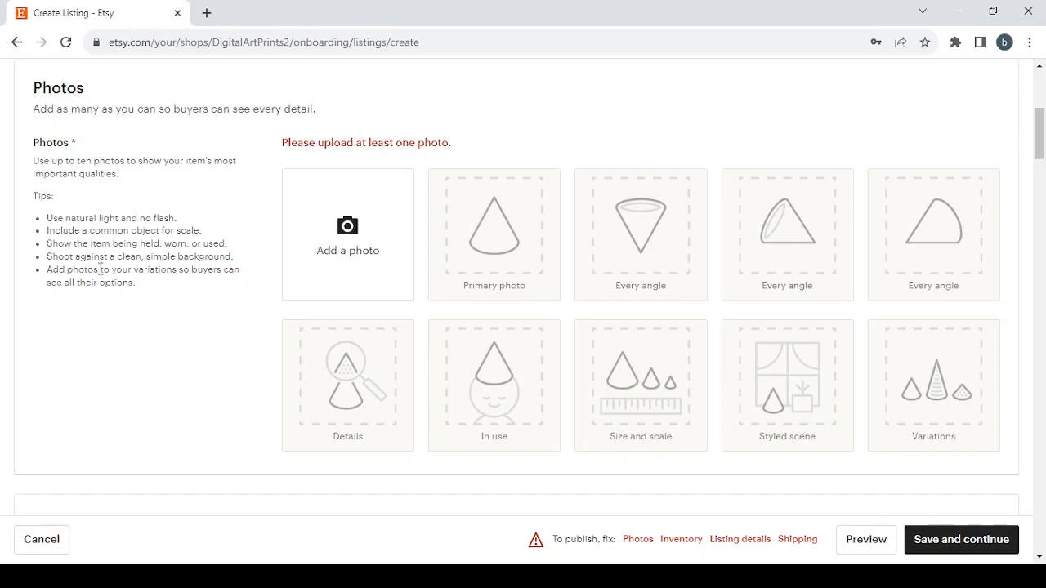
scroll(362, 321, down, 4)
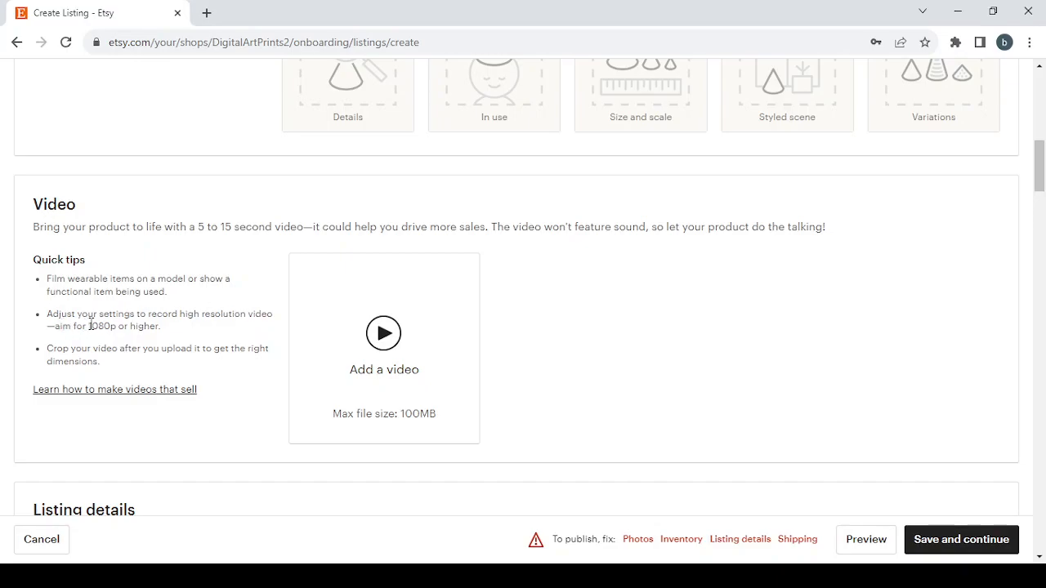
scroll(174, 332, down, 1)
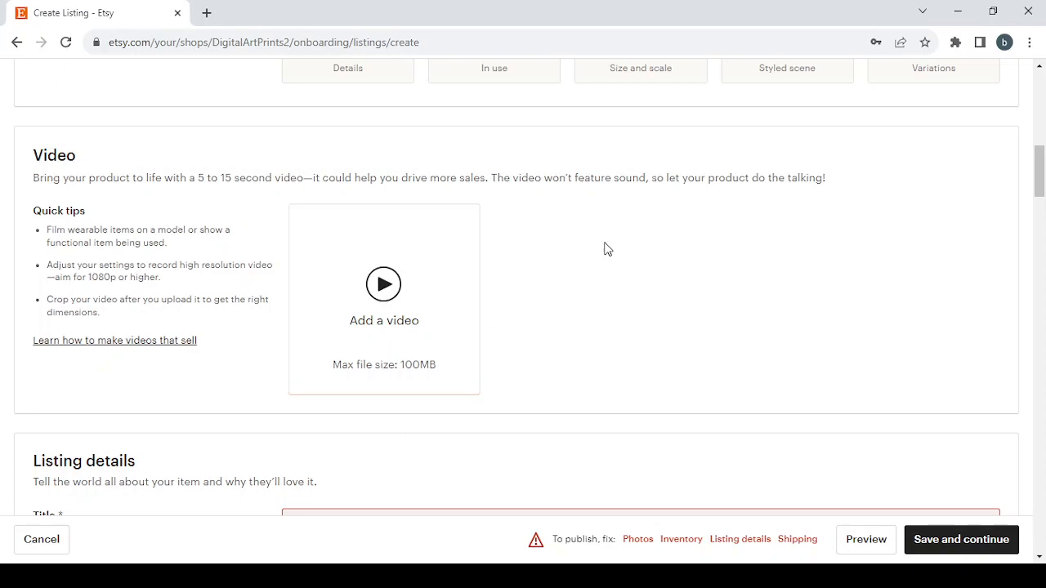
scroll(604, 248, up, 1)
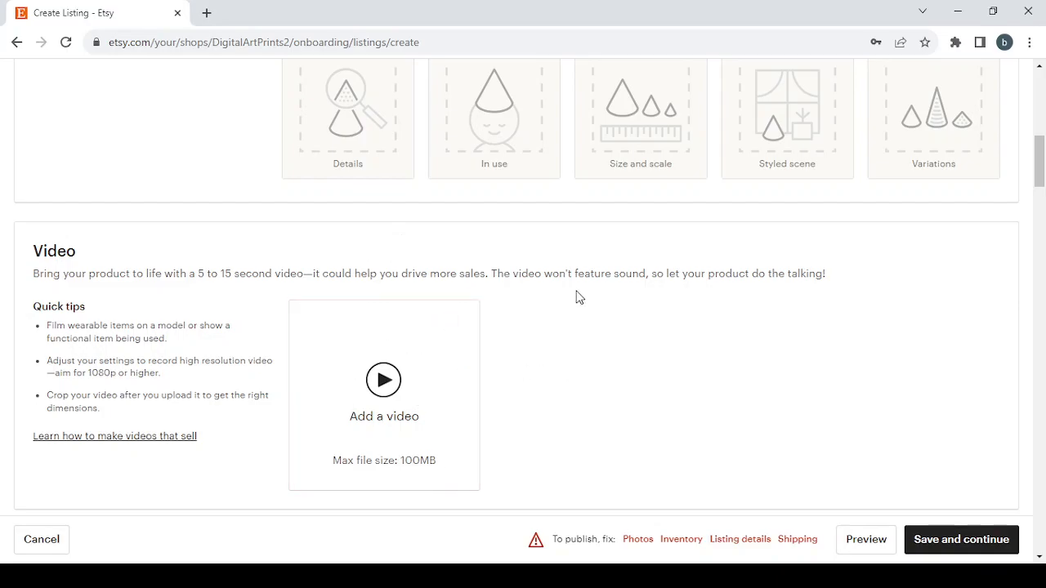
scroll(576, 297, up, 4)
Enter "Digital Art Prints" as the title in the listing details
scroll(576, 297, down, 8)
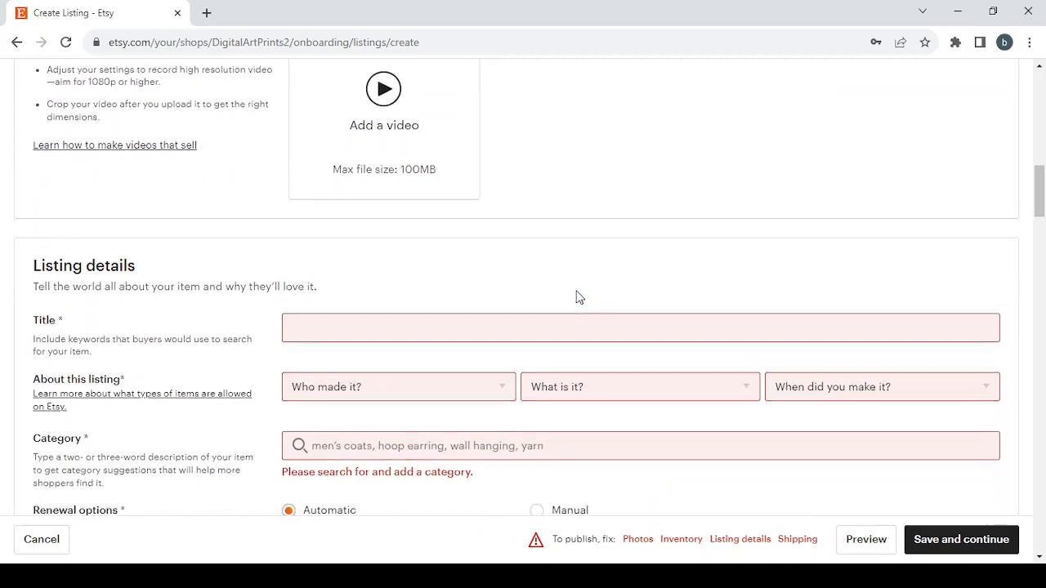
scroll(576, 297, down, 3)
scroll(576, 297, up, 1)
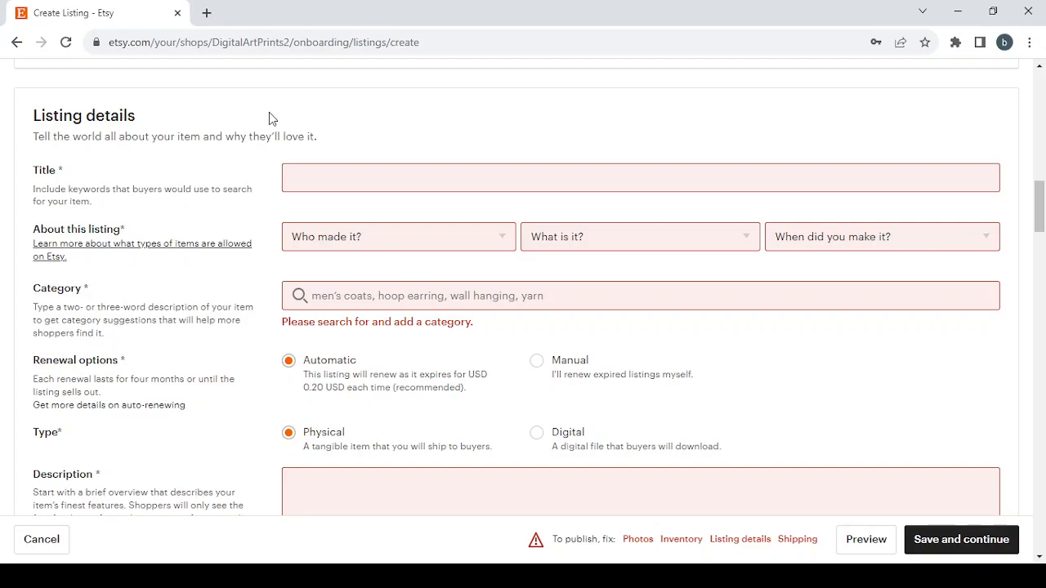
click(308, 170)
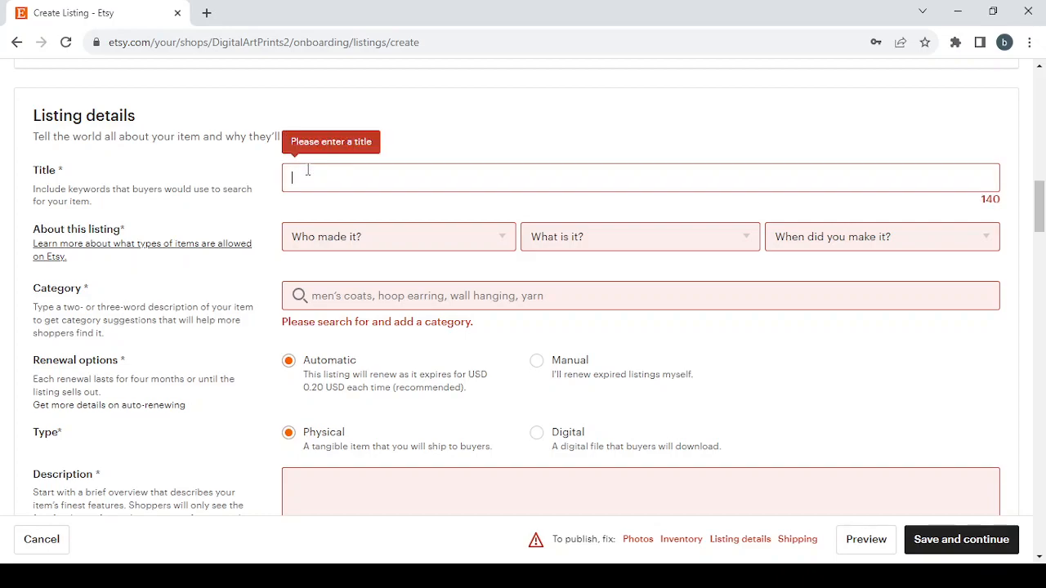
text(Digital Art Prints)
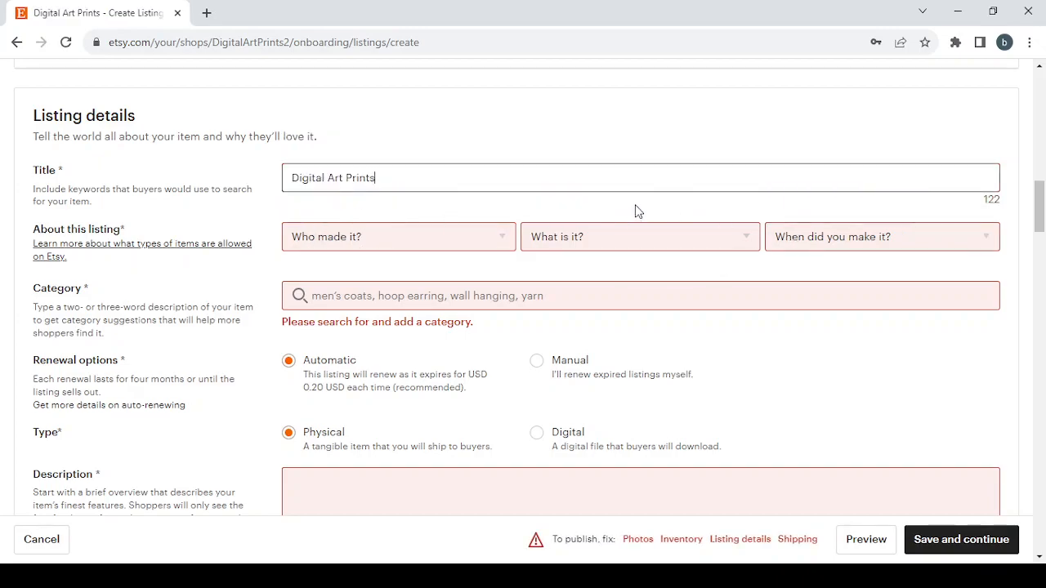
Describe the listing as made by "I did", as "A finished product", and made in 2020 - 2023
click(427, 245)
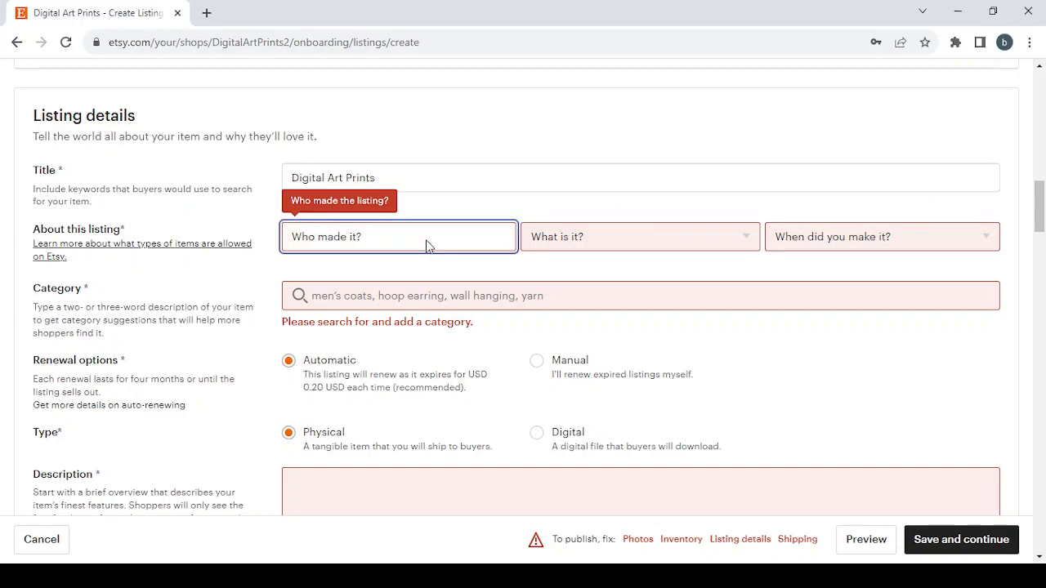
click(415, 286)
click(663, 235)
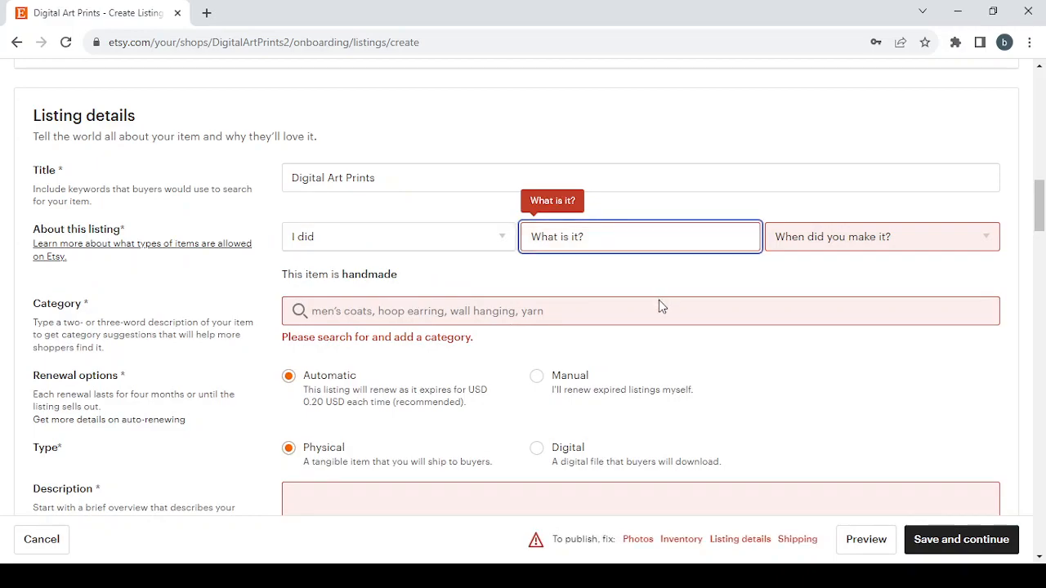
click(608, 291)
click(916, 250)
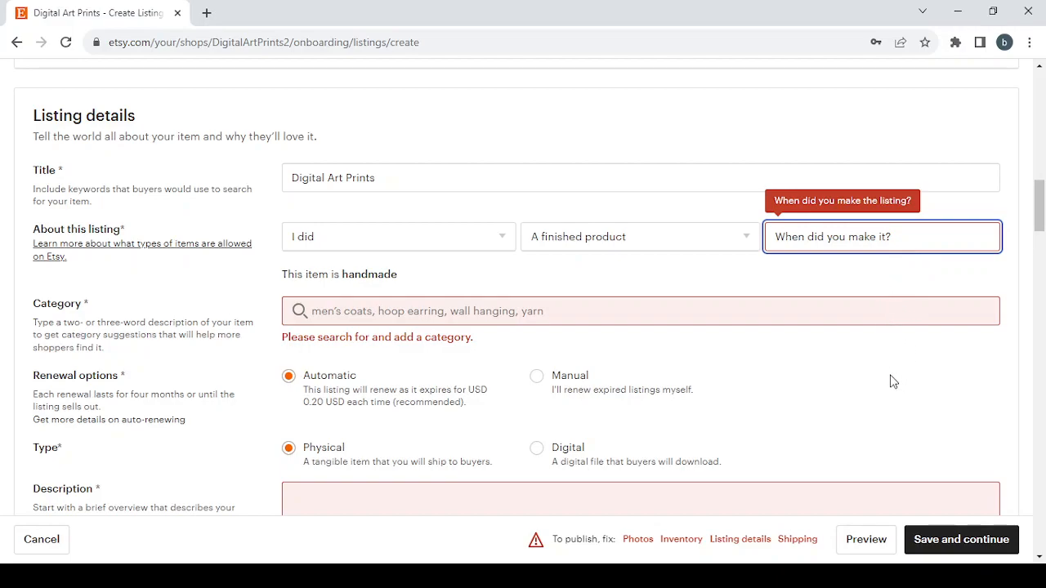
click(856, 310)
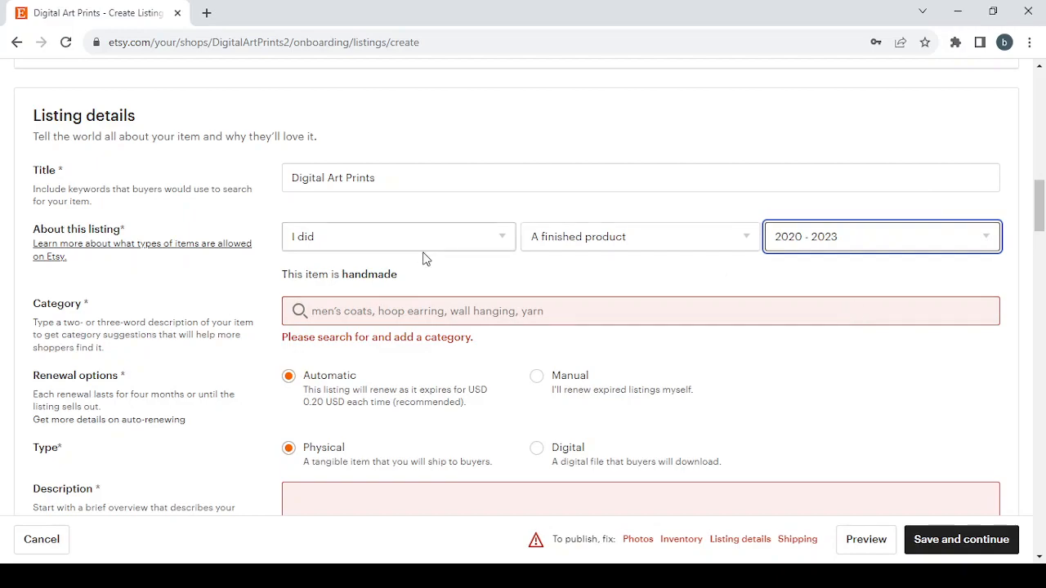
Search the listing categories for "Digital Art Prints" and choose the Clip Art & Image Files category
click(356, 311)
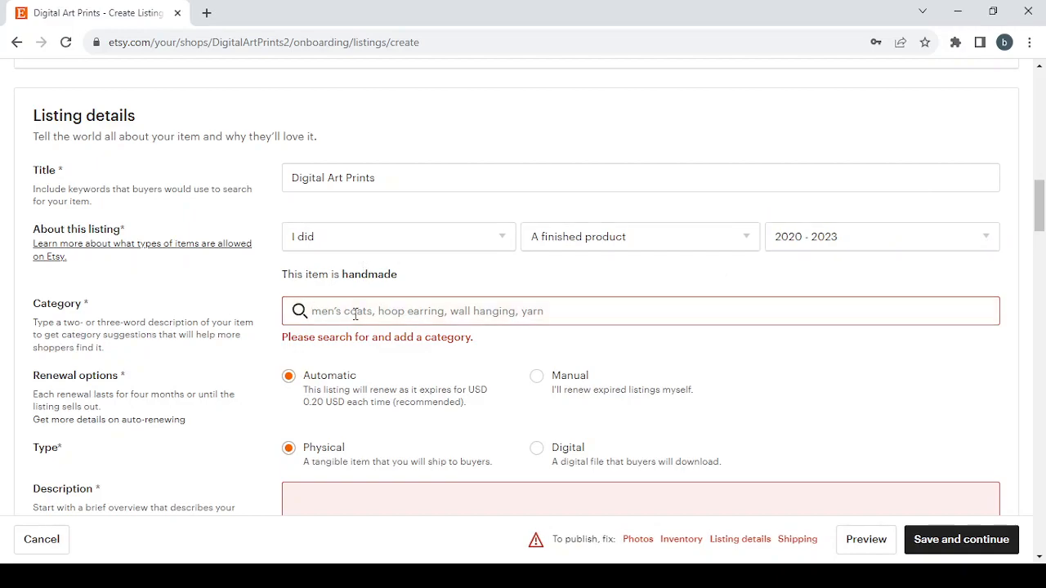
text(Digital Art Prints)
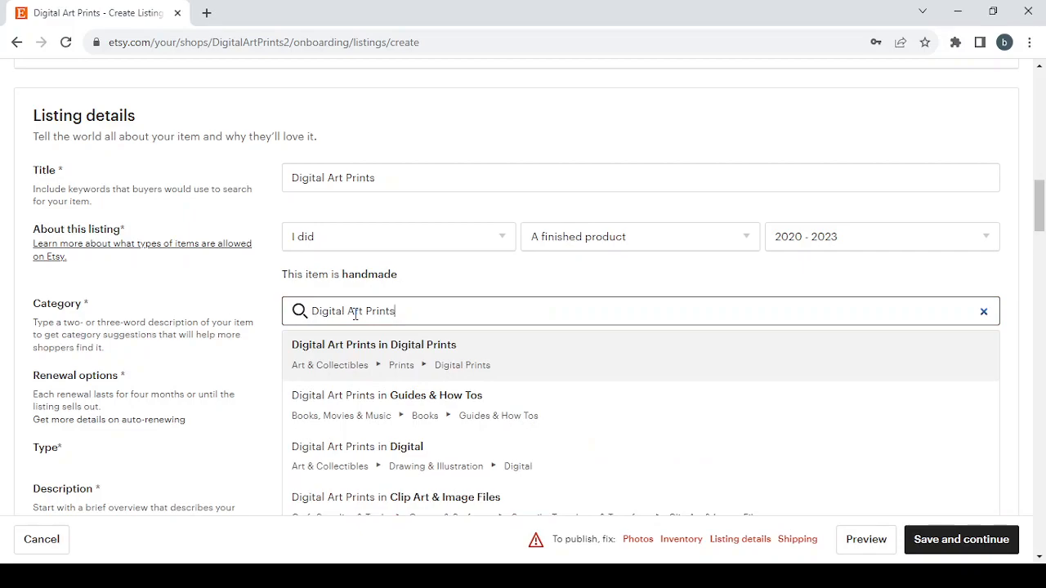
scroll(628, 423, down, 2)
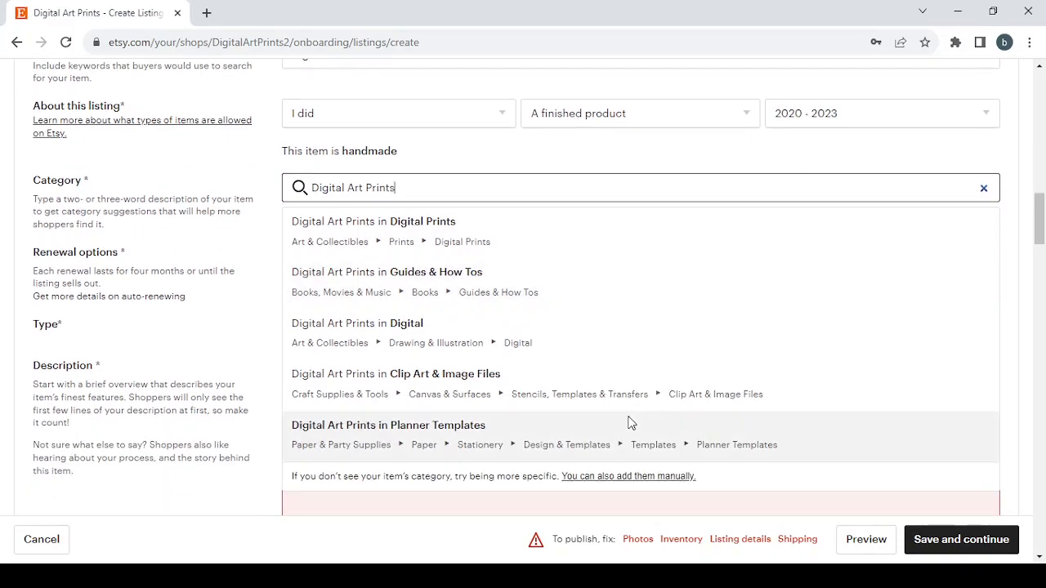
scroll(629, 423, up, 1)
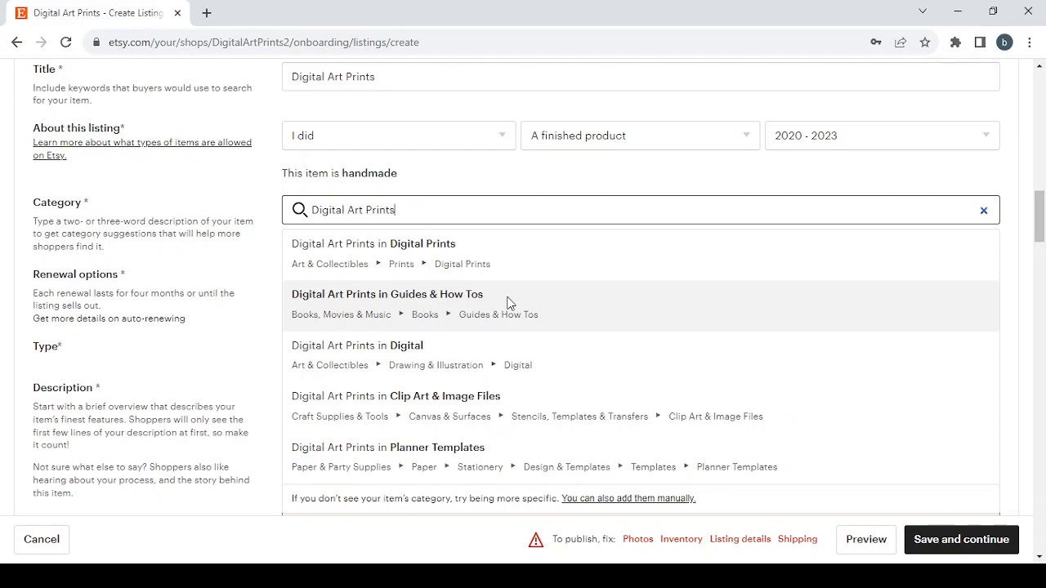
scroll(460, 381, down, 1)
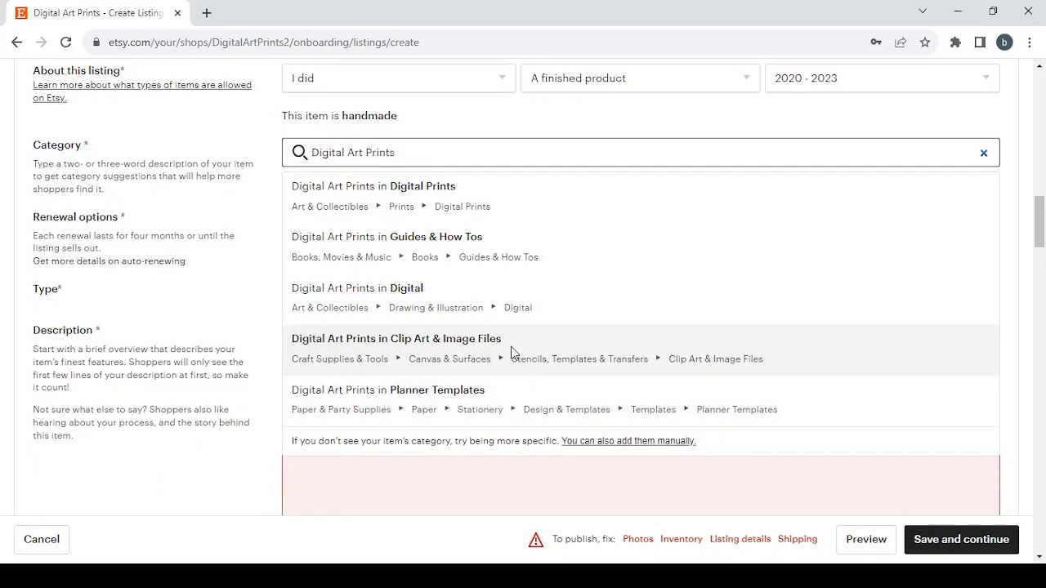
click(513, 345)
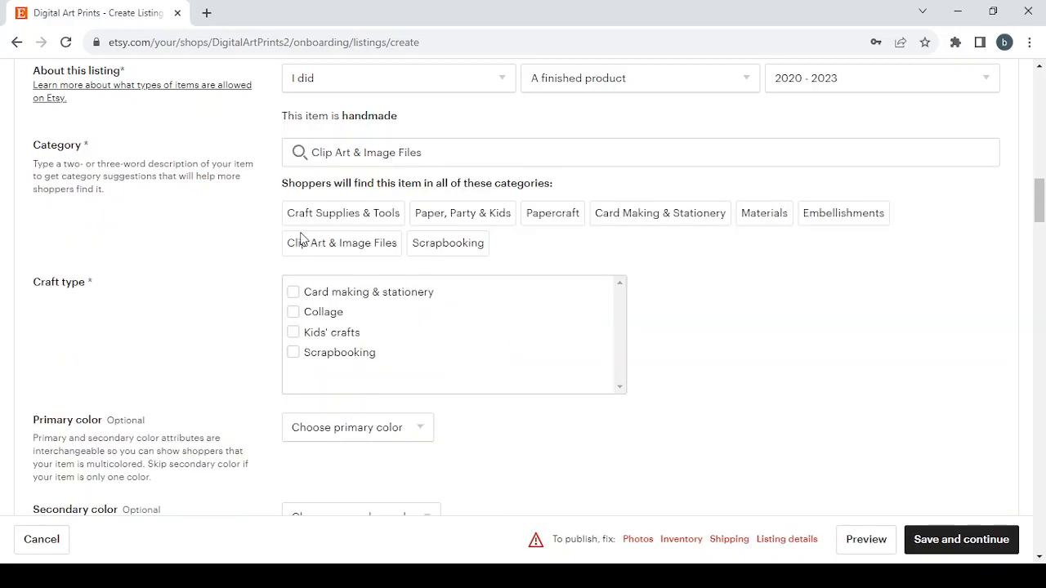
Examine the craft type, primary and secondary color, length and width attributes of the listing
scroll(300, 237, down, 2)
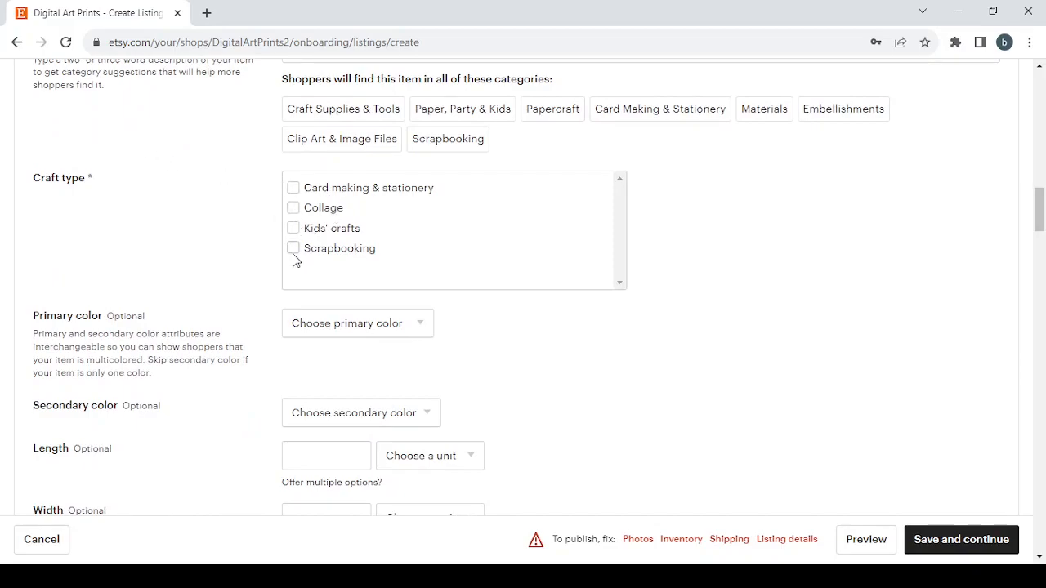
scroll(294, 259, down, 2)
click(411, 243)
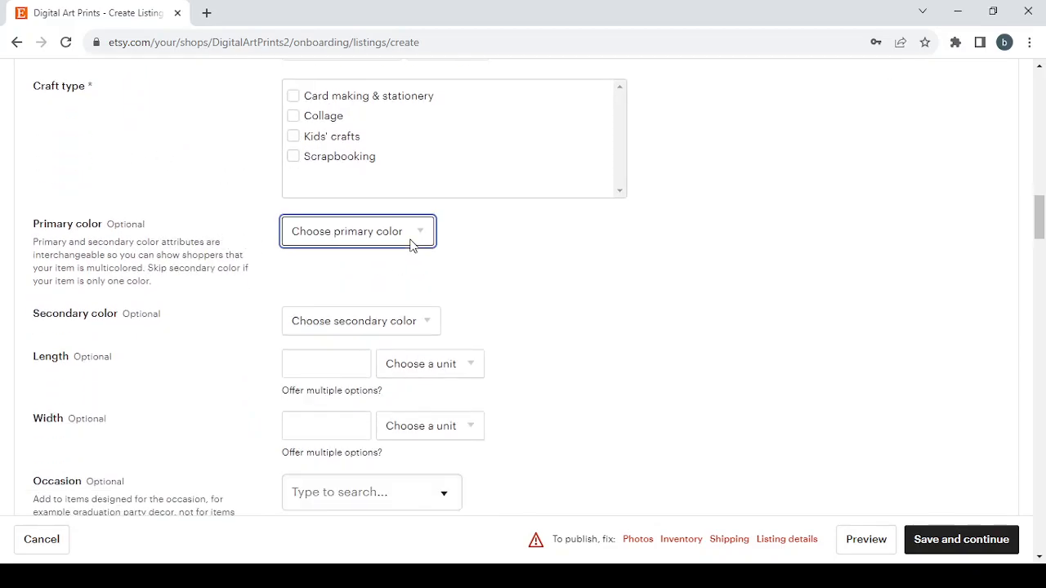
click(393, 324)
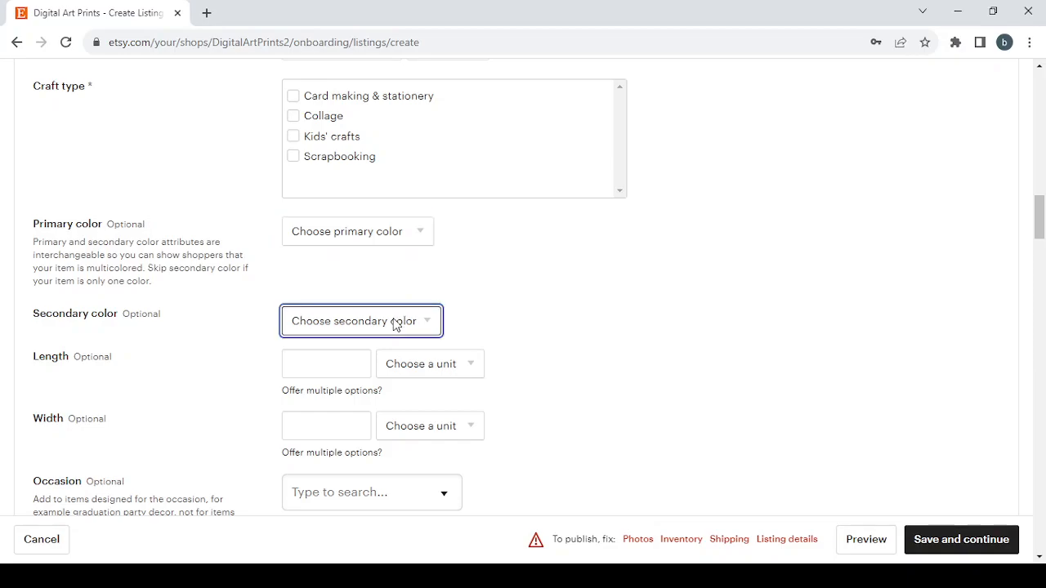
click(713, 341)
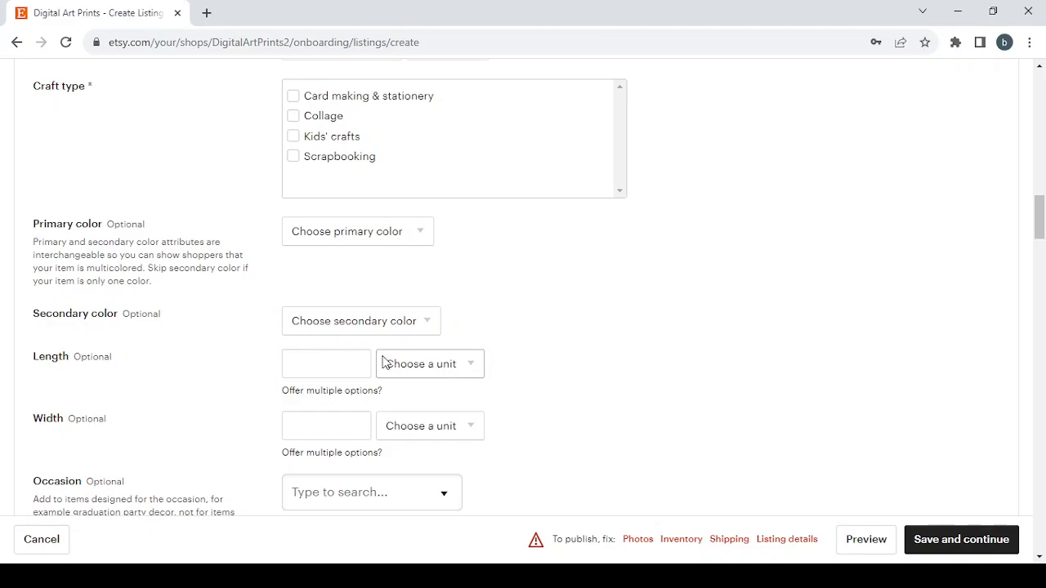
scroll(384, 357, down, 1)
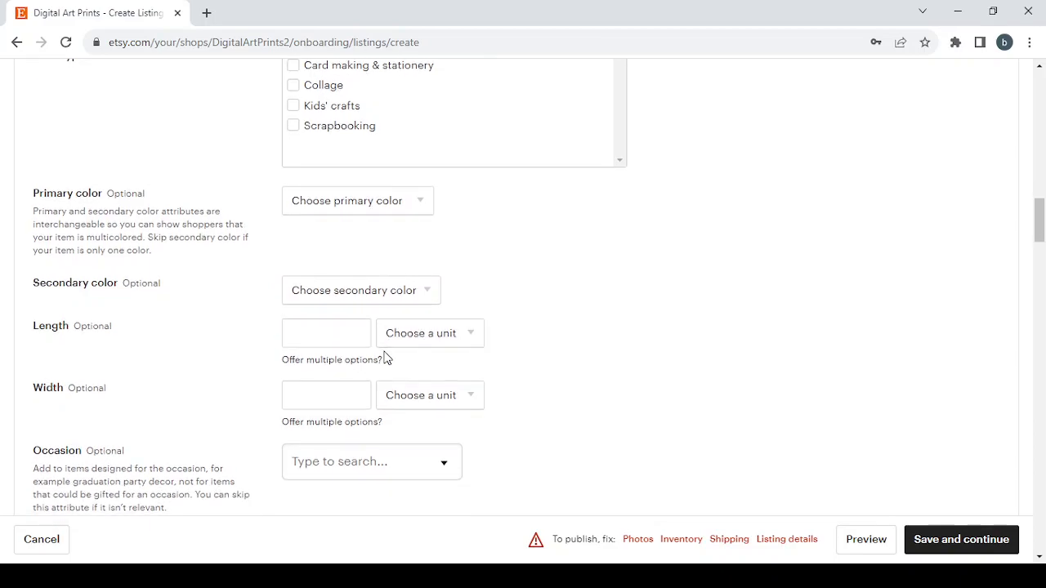
click(479, 335)
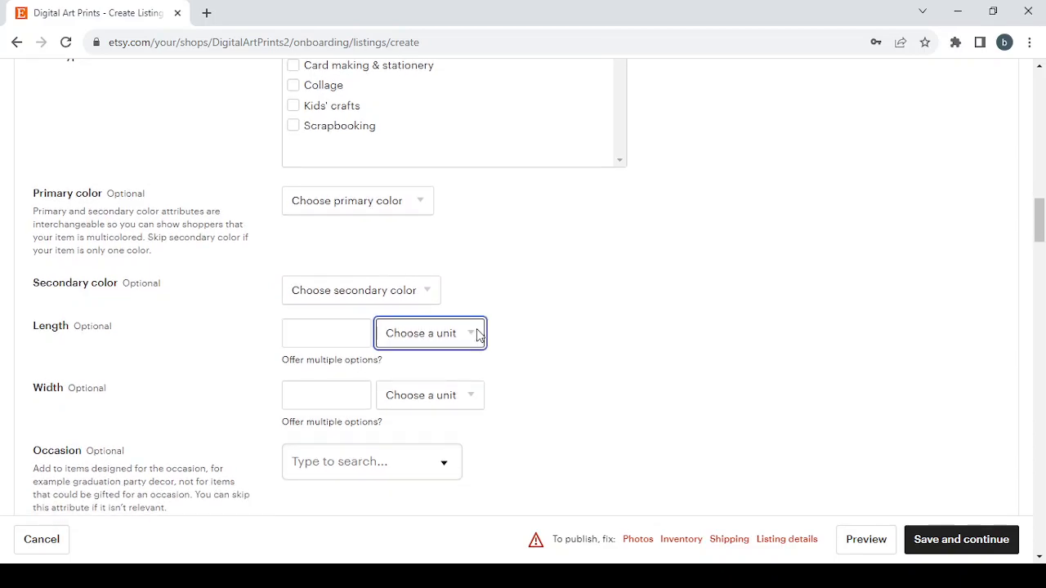
scroll(334, 362, down, 2)
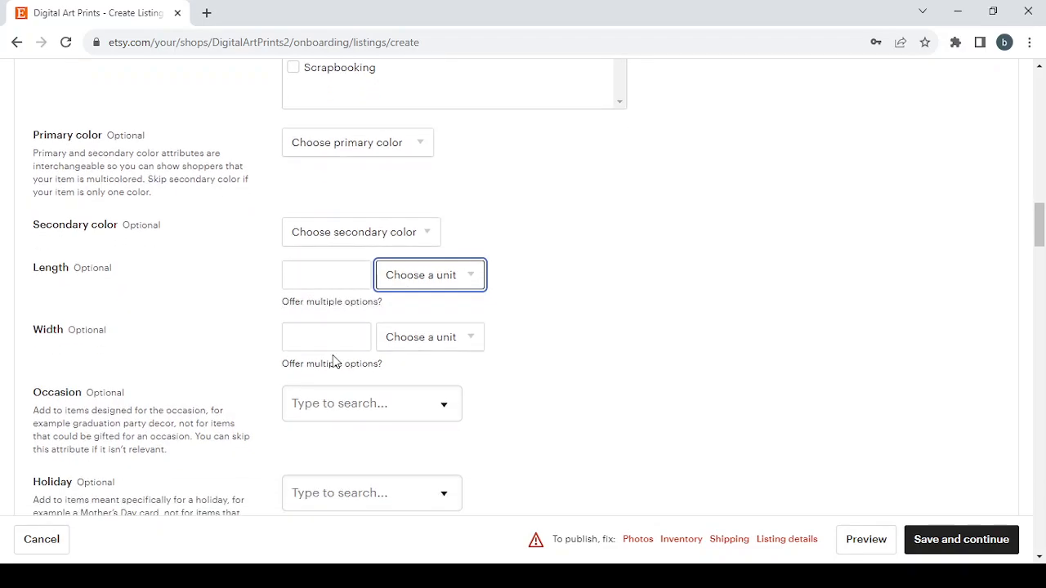
scroll(334, 362, down, 2)
Look through the choices offered for the listing's optional Occasion and Holiday attributes without selecting any
click(439, 330)
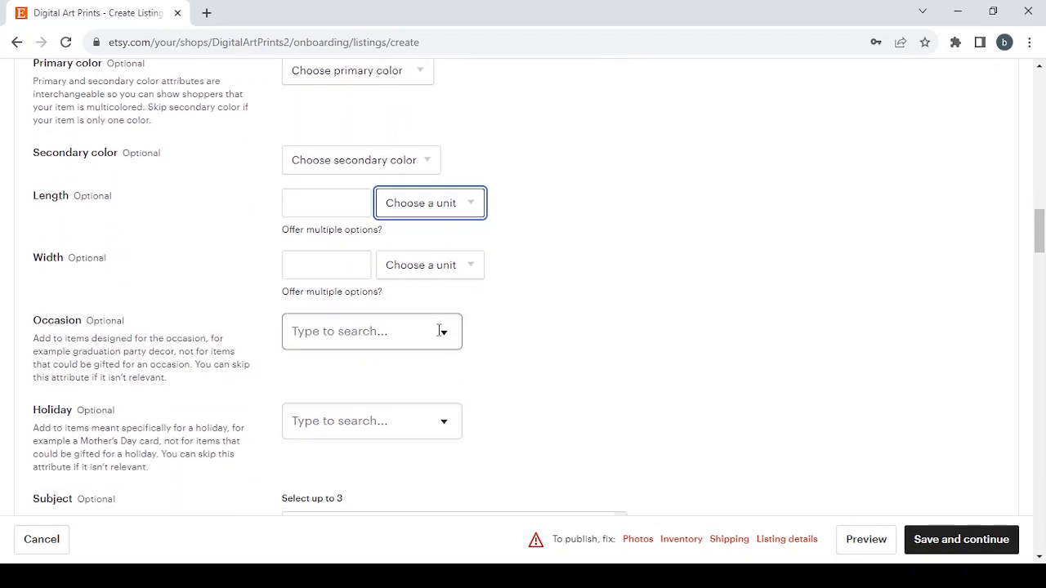
scroll(433, 454, down, 4)
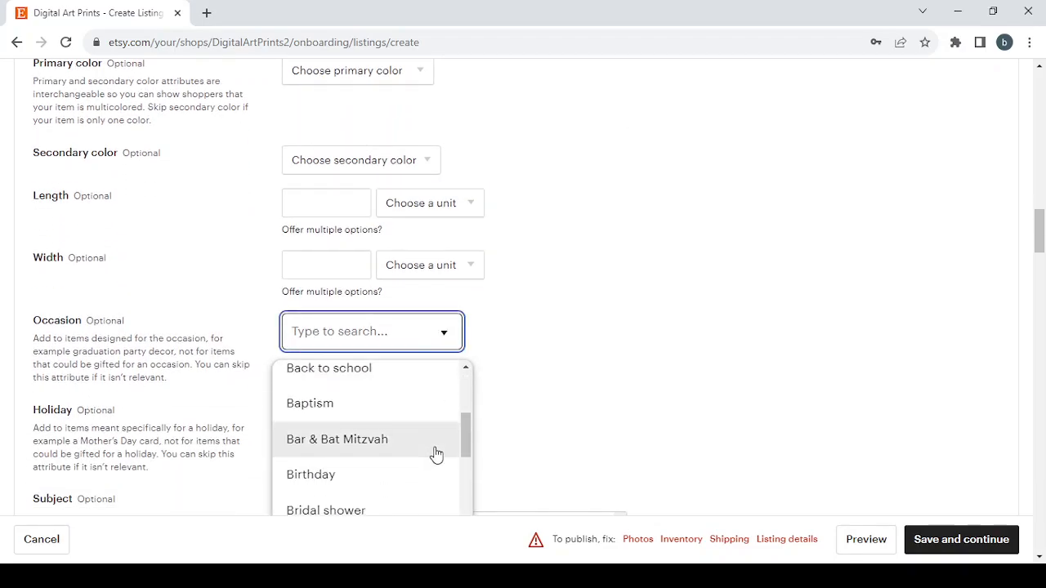
scroll(436, 455, down, 1)
scroll(435, 454, down, 1)
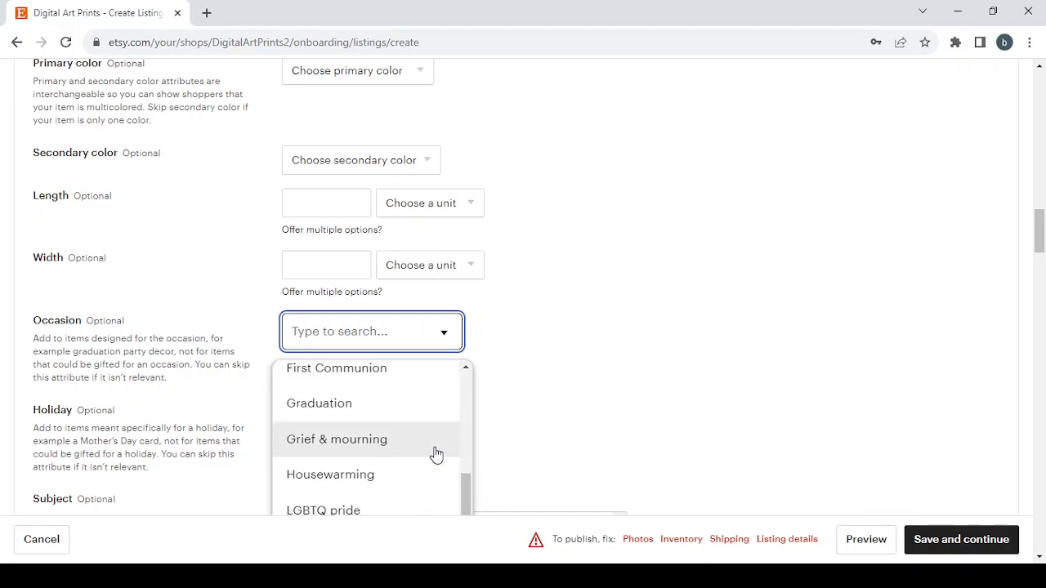
click(590, 357)
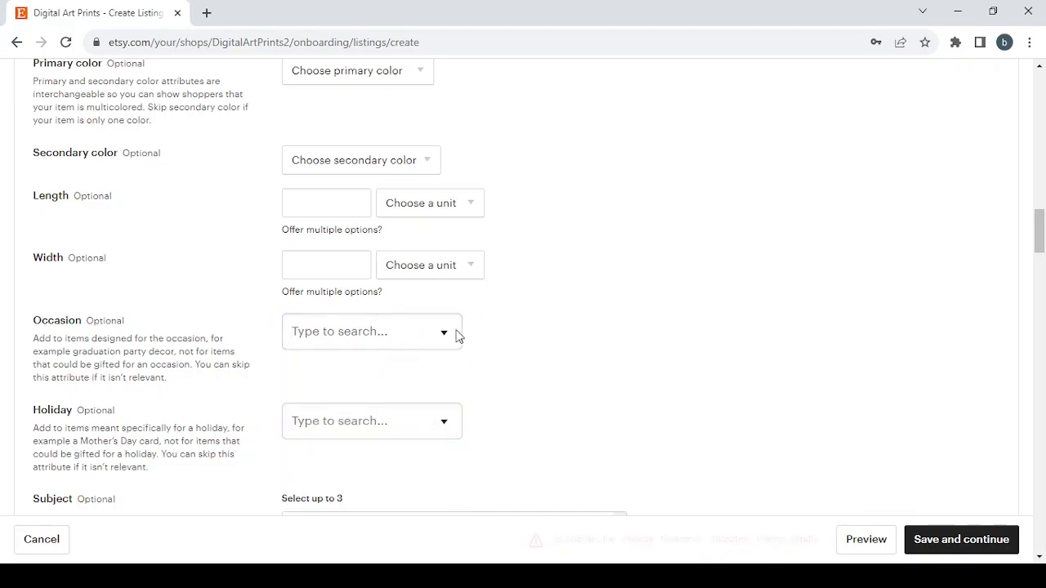
scroll(371, 360, down, 1)
click(399, 348)
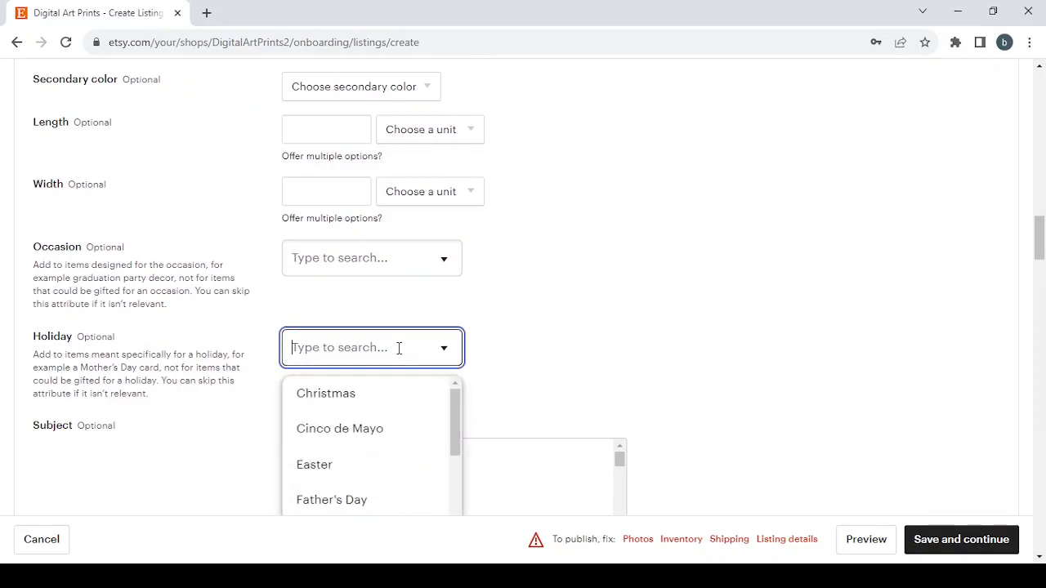
scroll(404, 448, down, 2)
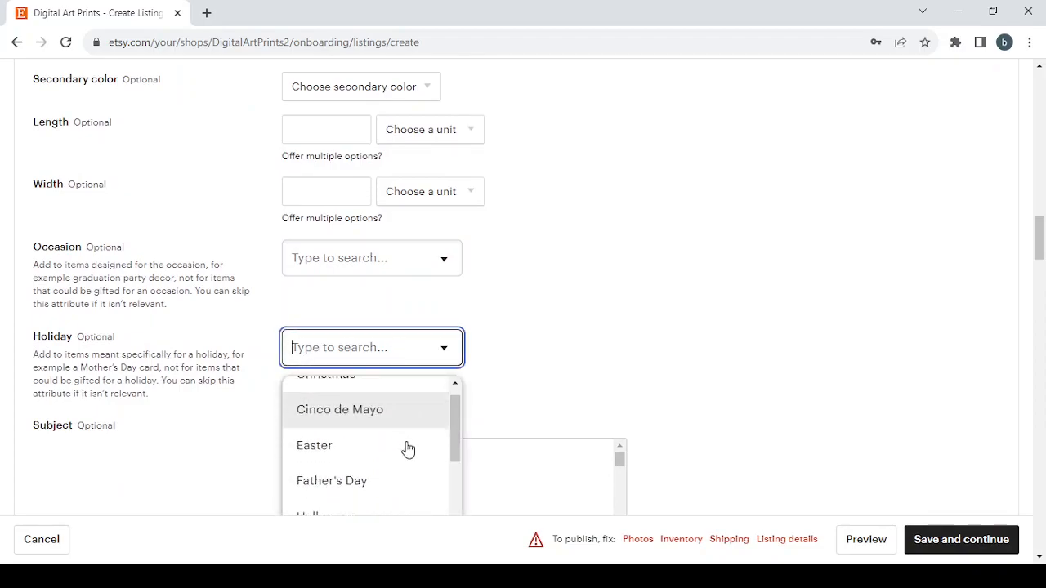
click(513, 384)
Browse the listing's Subject choices and set the renewal option to Manual
scroll(513, 379, down, 3)
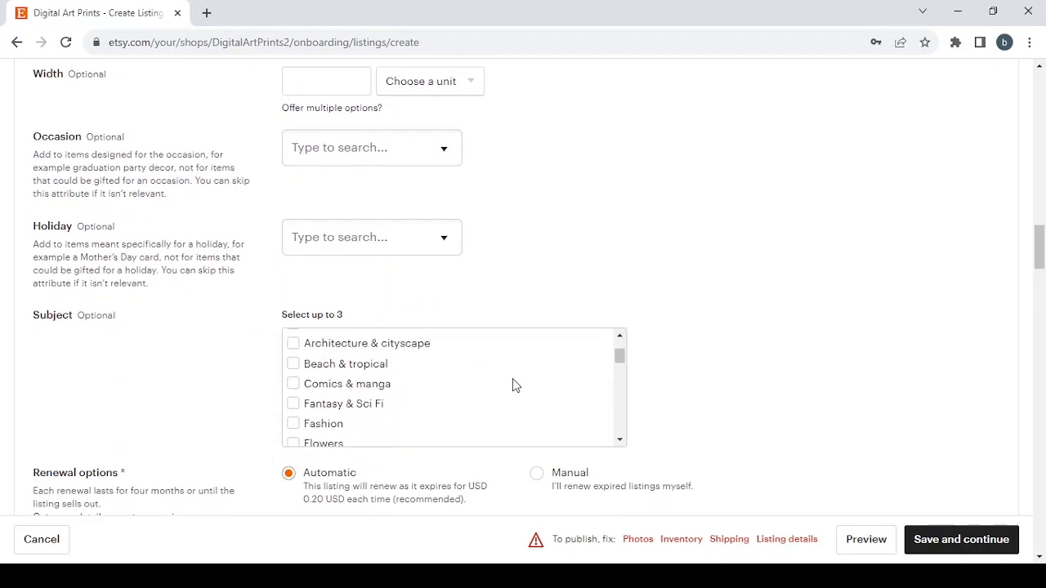
scroll(448, 378, up, 1)
scroll(448, 378, down, 4)
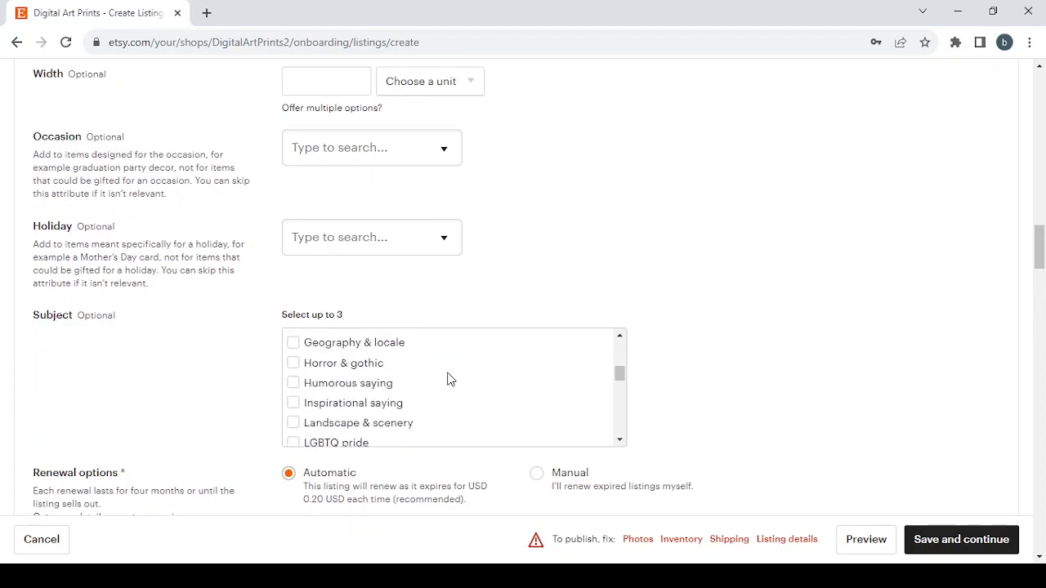
scroll(260, 385, down, 2)
scroll(260, 385, down, 2)
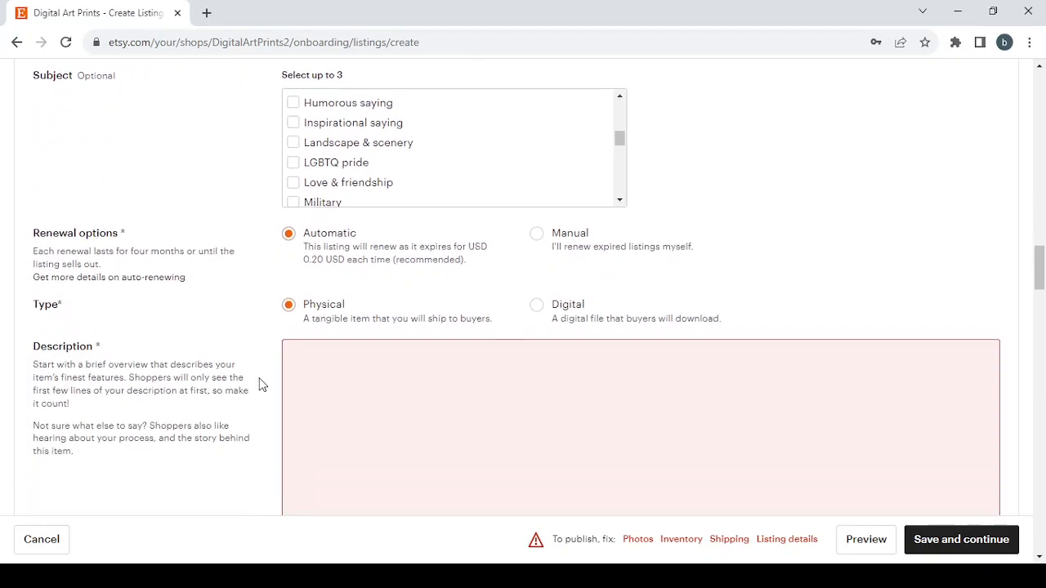
scroll(327, 200, up, 4)
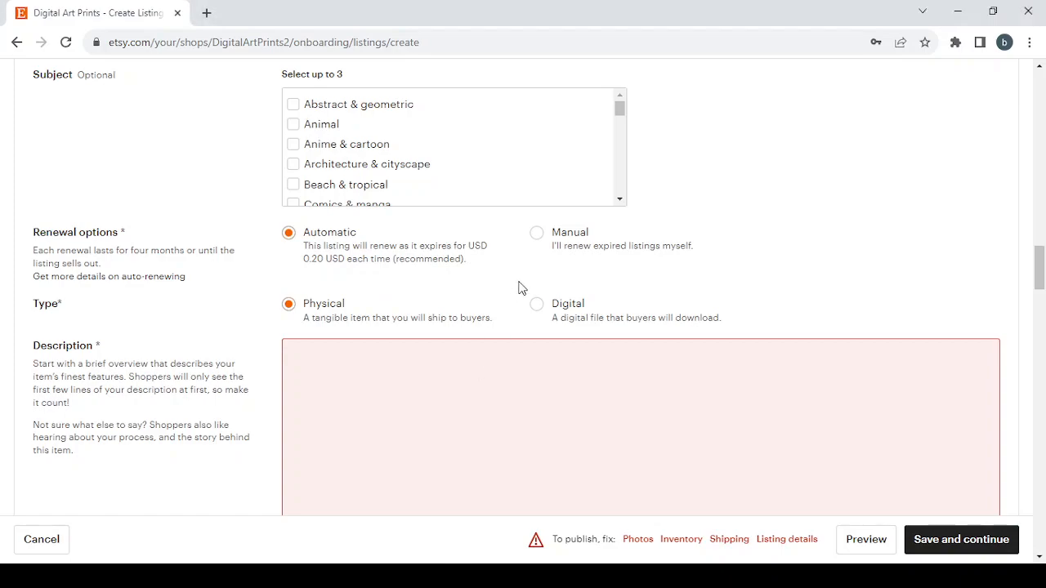
click(537, 235)
Open the form for adding a new production partner, view its fields and close it without adding one
scroll(233, 299, down, 1)
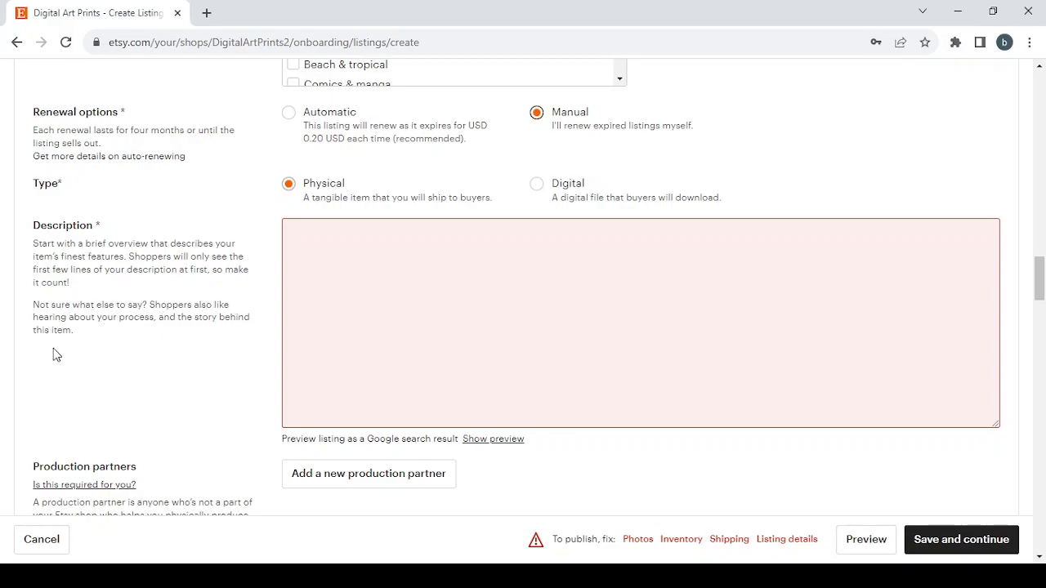
scroll(254, 340, down, 3)
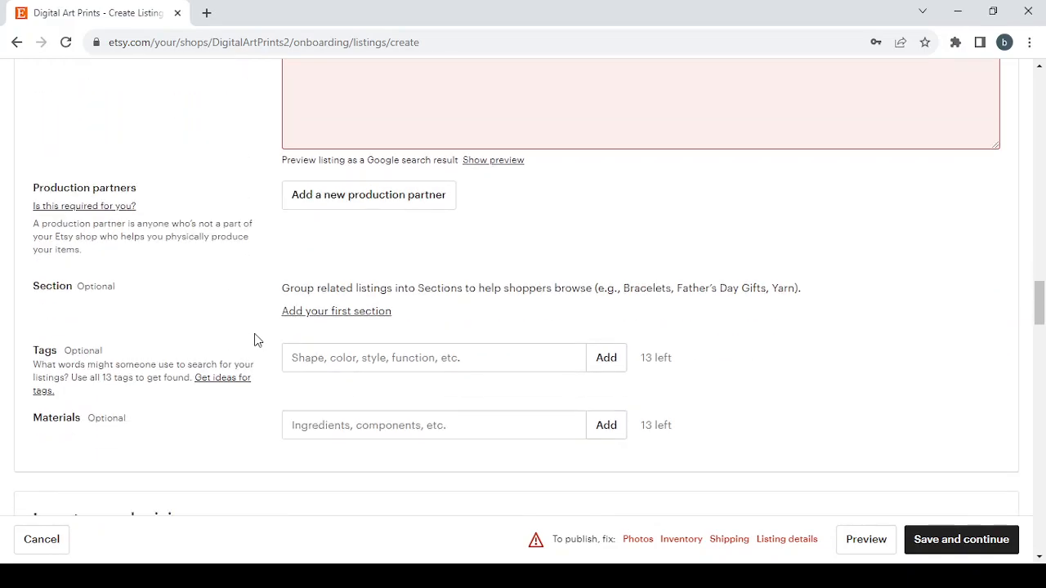
click(411, 204)
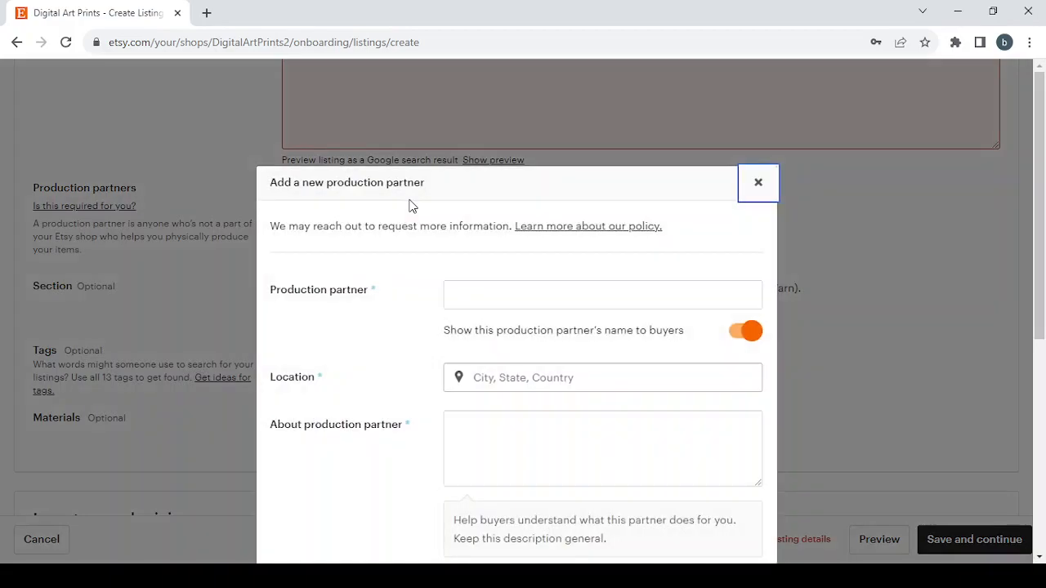
scroll(548, 317, down, 2)
scroll(571, 296, up, 2)
click(758, 184)
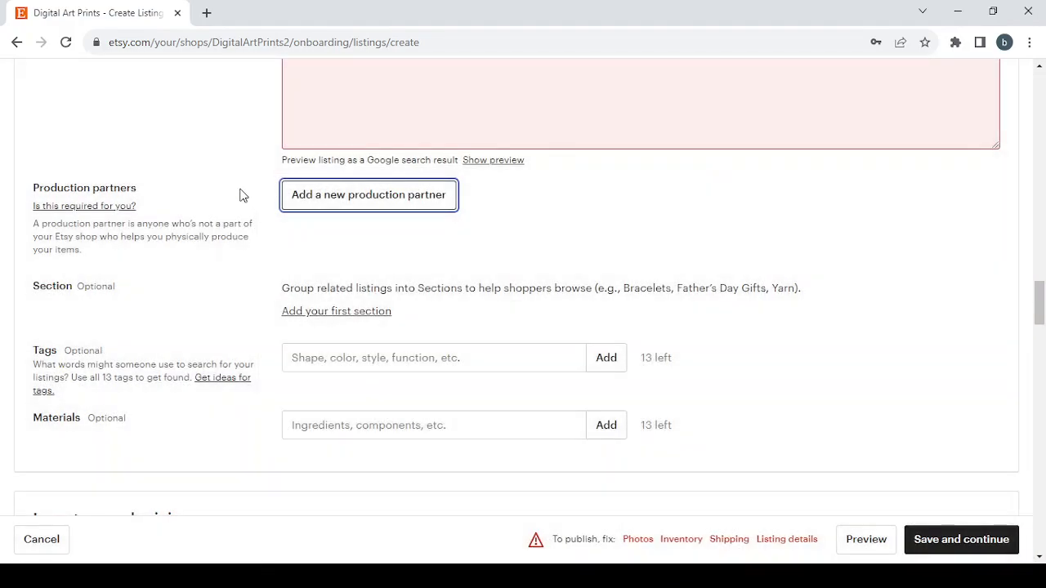
Review the tags, materials, inventory and pricing, variations, personalization and shipping sections of the listing form
scroll(240, 196, down, 1)
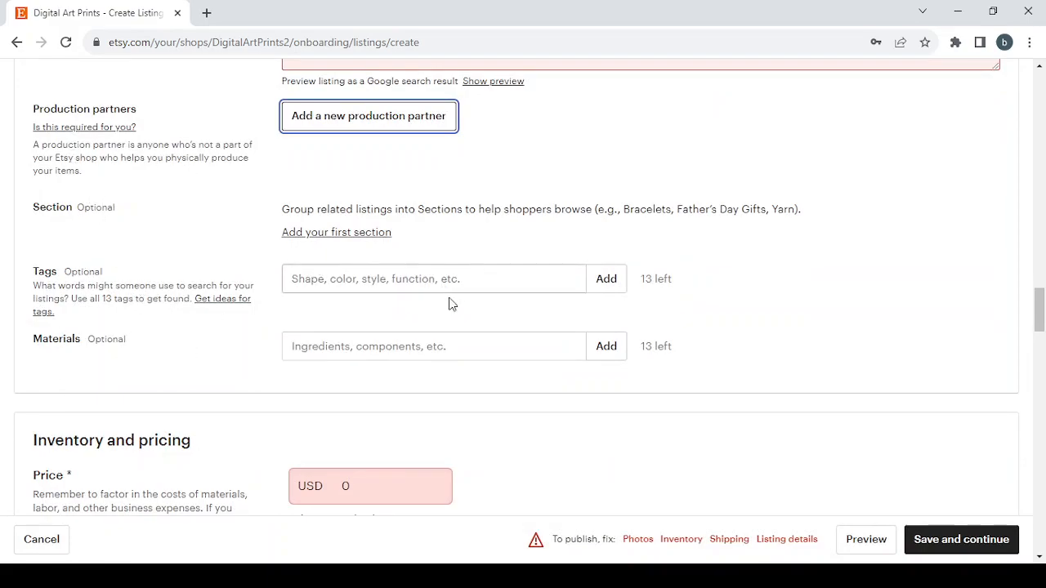
scroll(768, 262, down, 4)
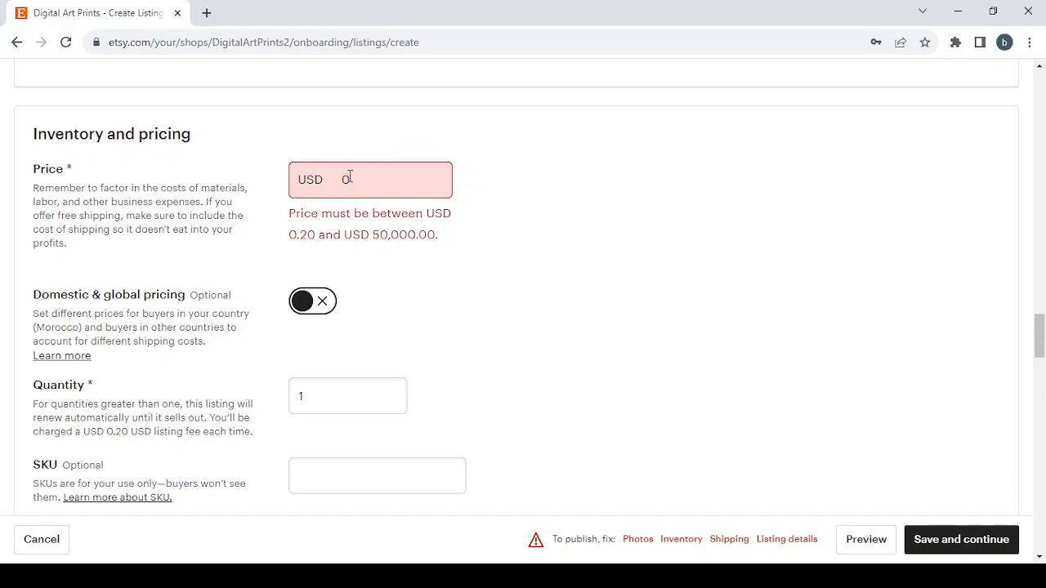
scroll(446, 331, down, 6)
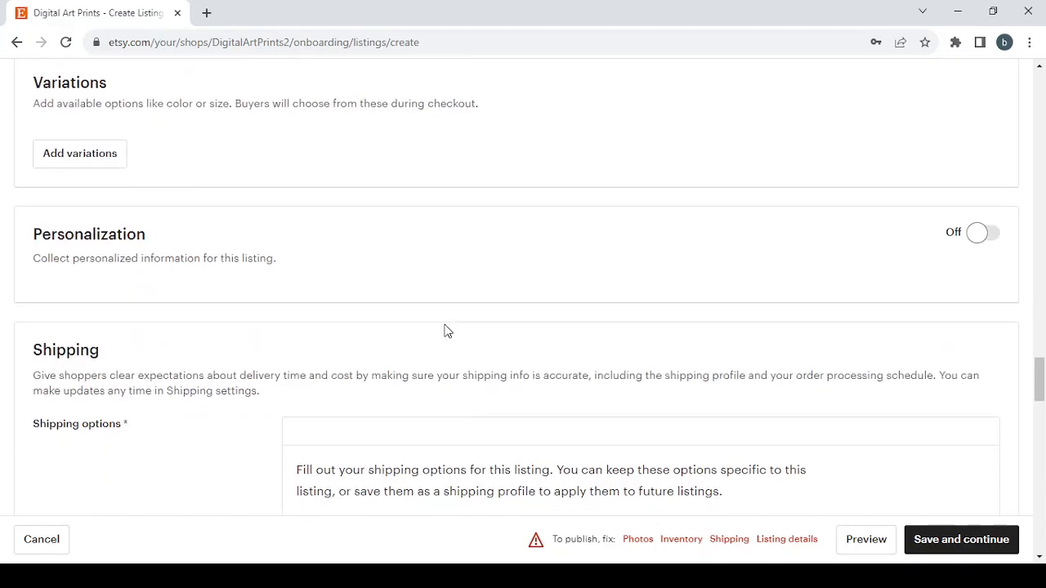
scroll(446, 332, down, 2)
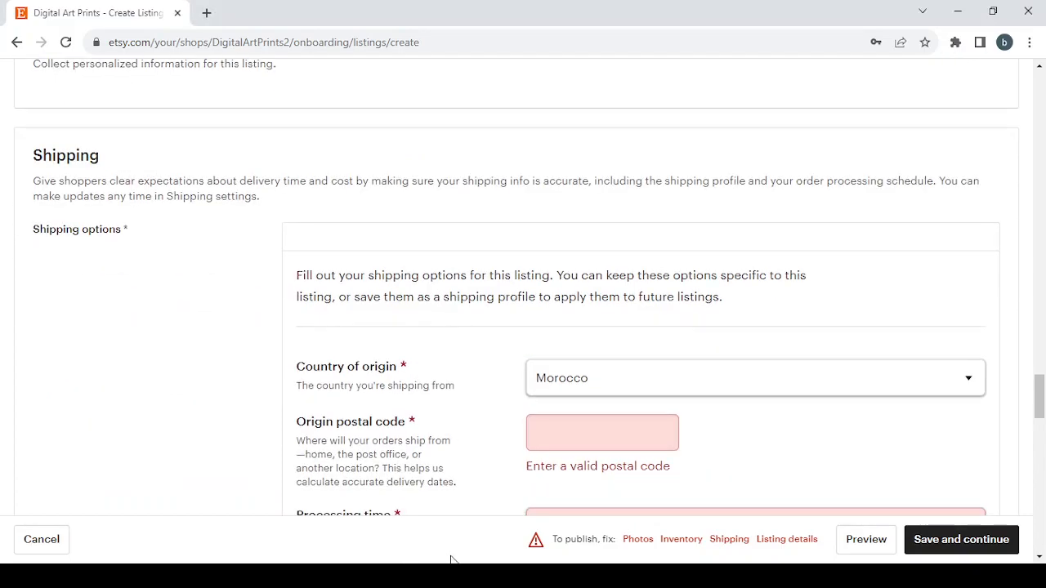
Review the listing's shipping options, from origin and processing time to delivery and customs fields, through to the returns and exchanges section
scroll(645, 367, down, 2)
scroll(646, 367, down, 3)
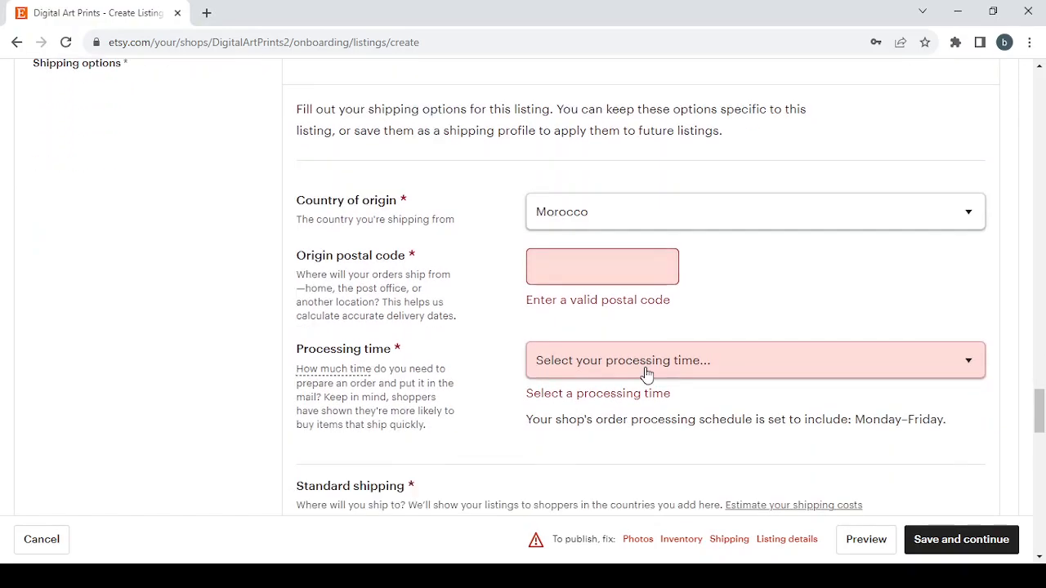
scroll(645, 373, down, 3)
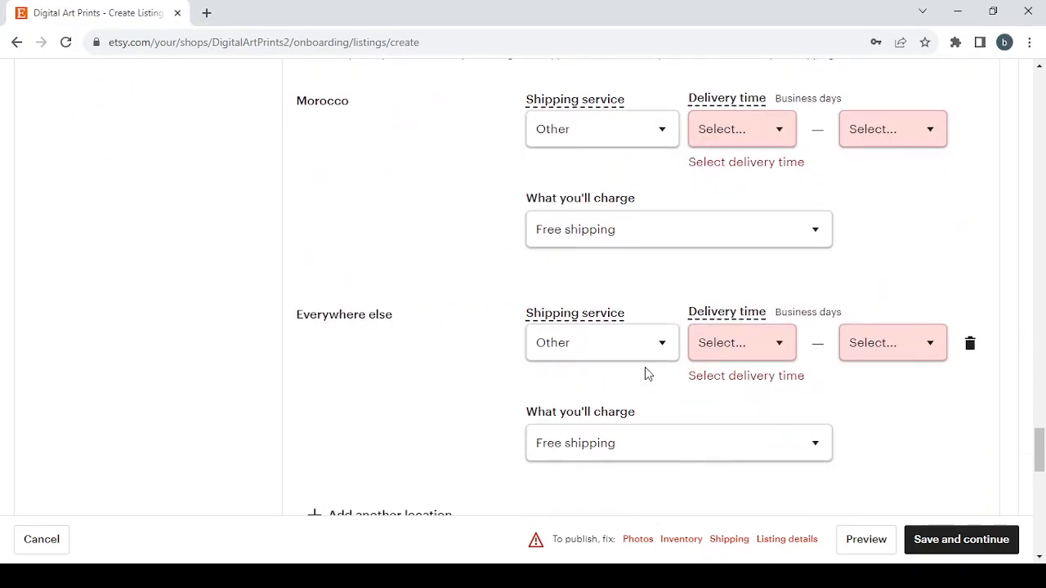
scroll(645, 373, down, 10)
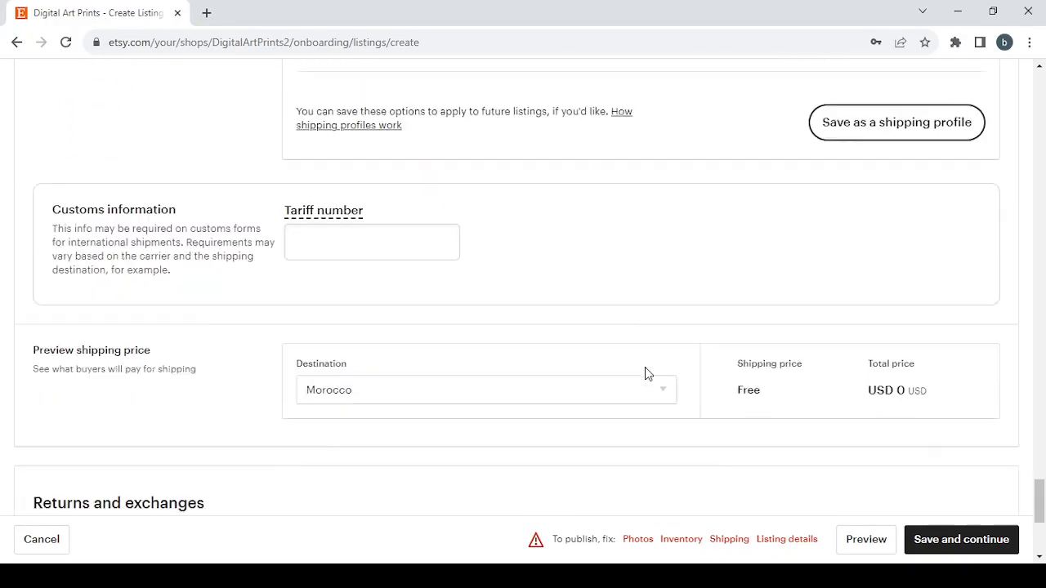
scroll(645, 374, down, 1)
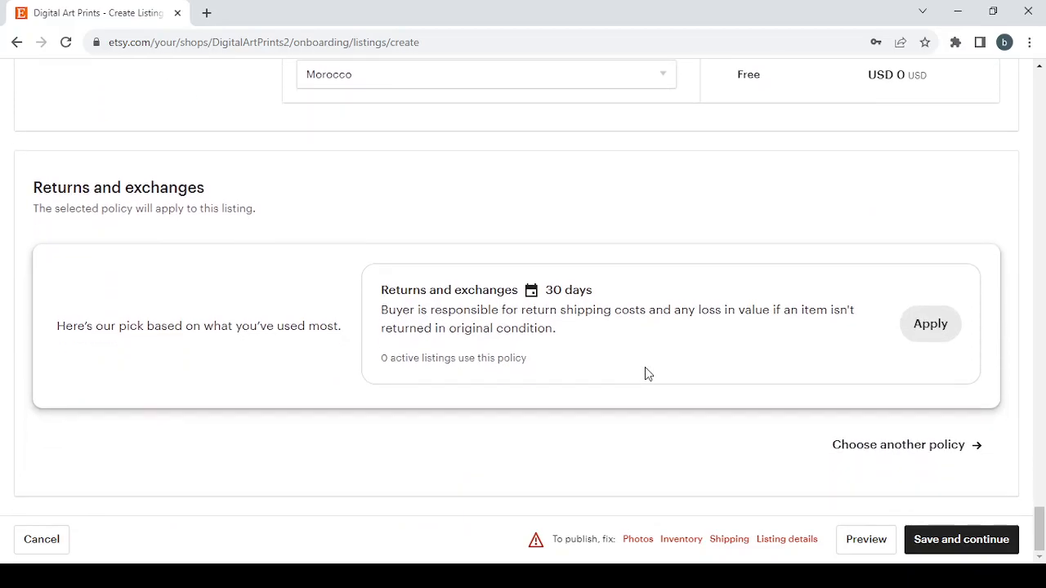
Open the form for creating another returns and exchanges policy and review its return, exchange, timeframe and condition settings
click(915, 321)
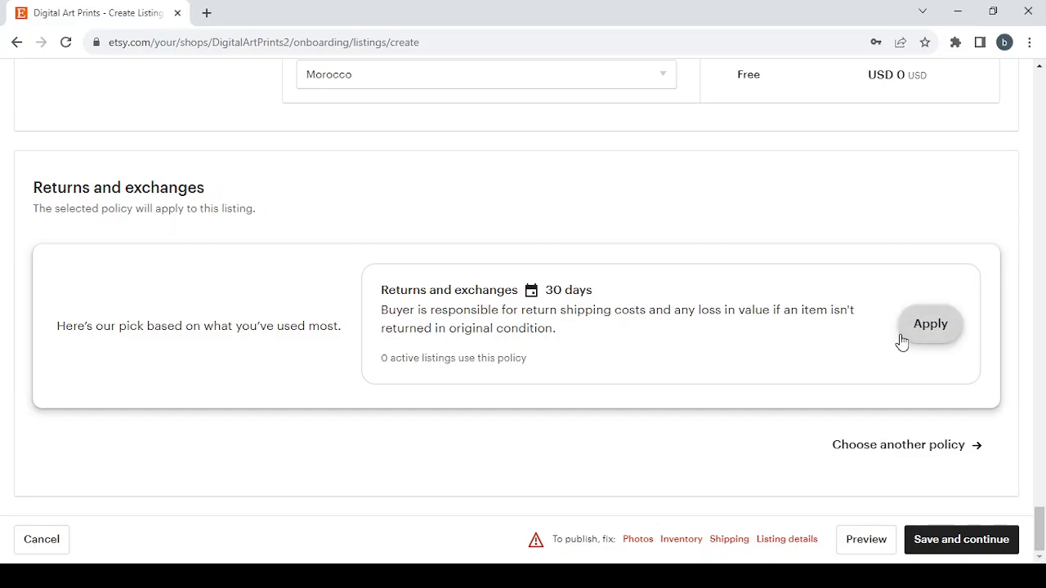
click(906, 455)
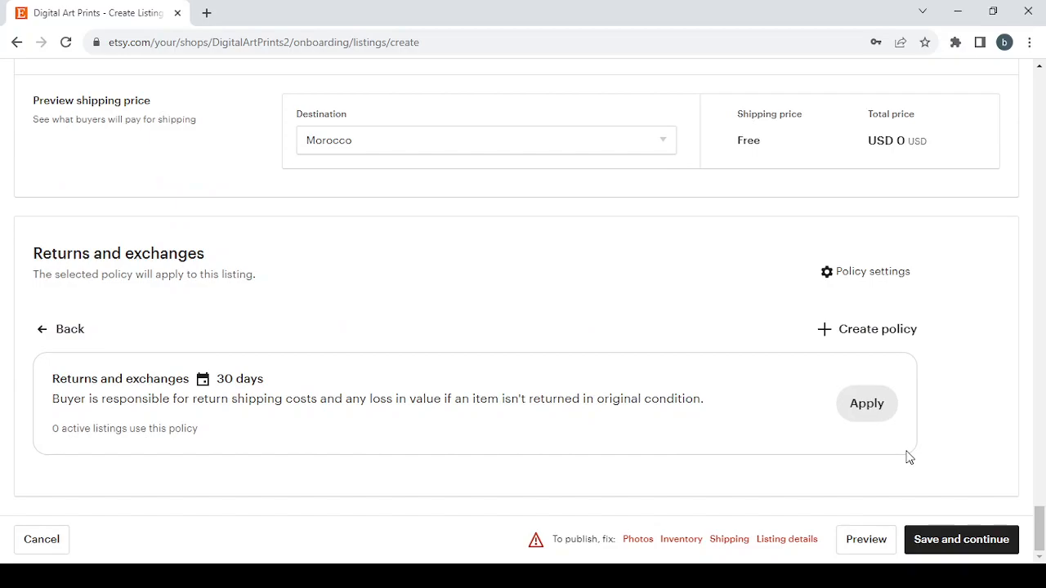
click(865, 333)
scroll(324, 392, down, 1)
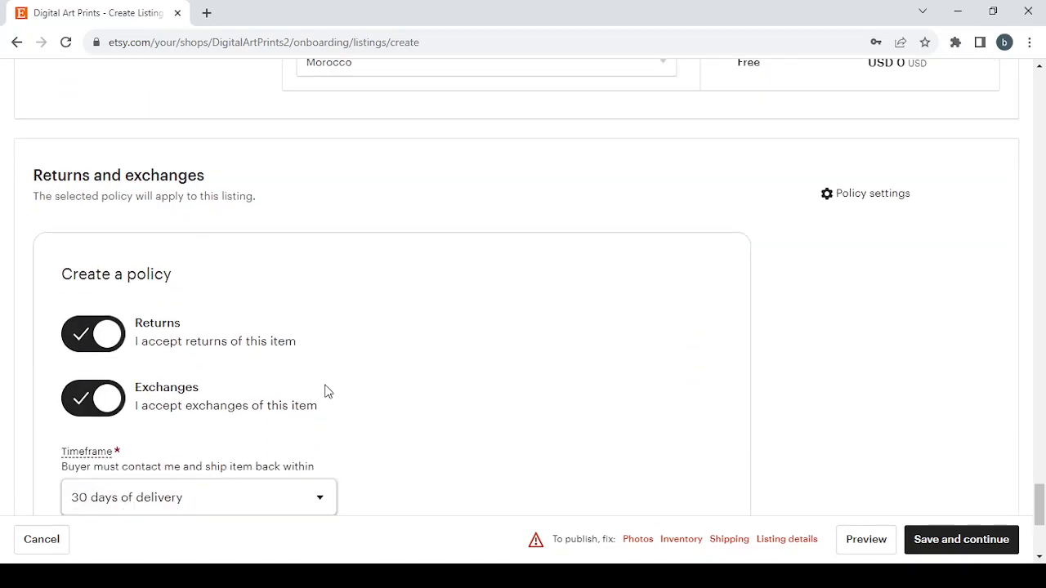
scroll(324, 392, down, 2)
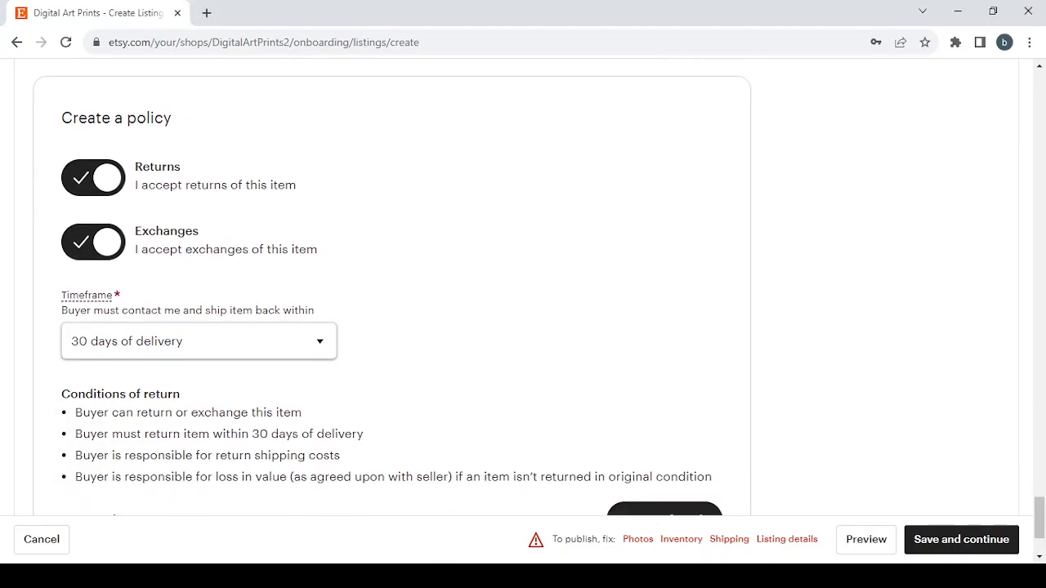
scroll(813, 381, down, 1)
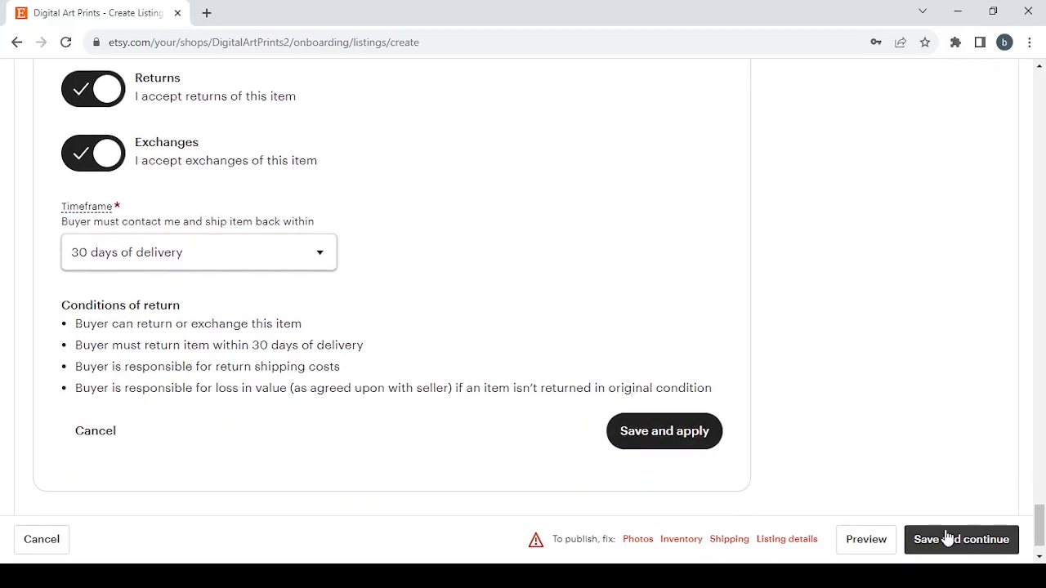